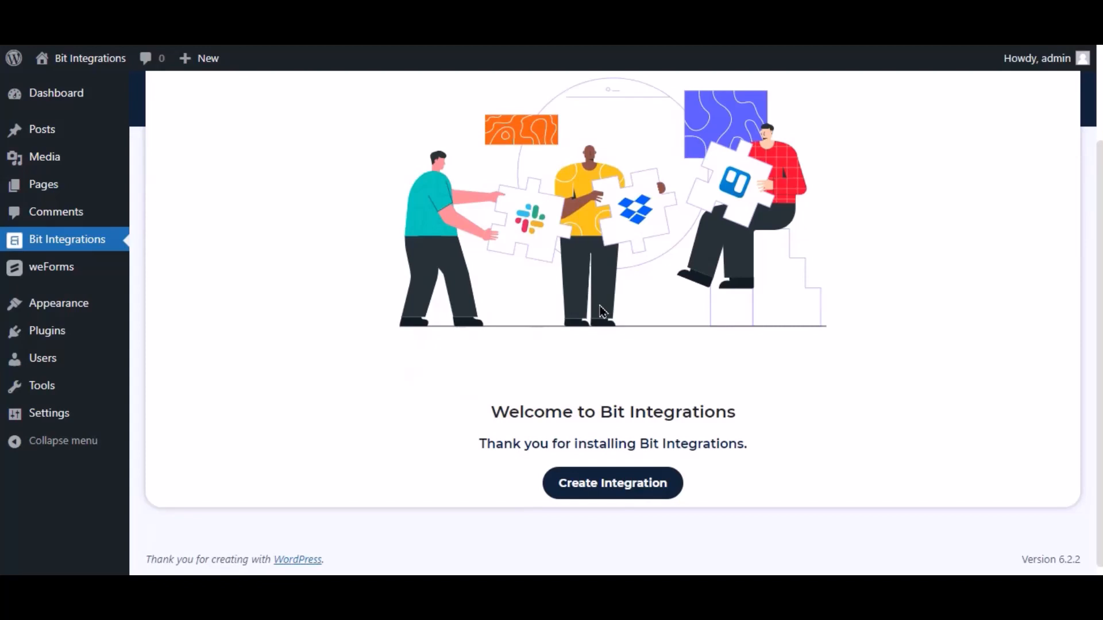
Create a new integration with WeForms as the trigger and Contact Form as its form
left_click(673, 482)
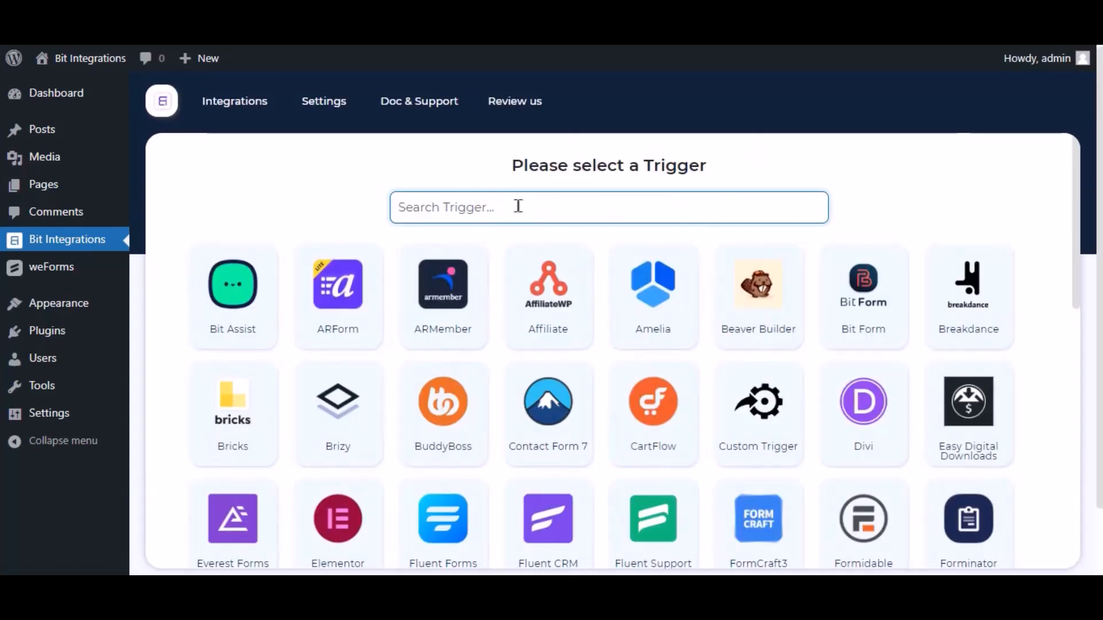
type("wef")
key("BackSpace")
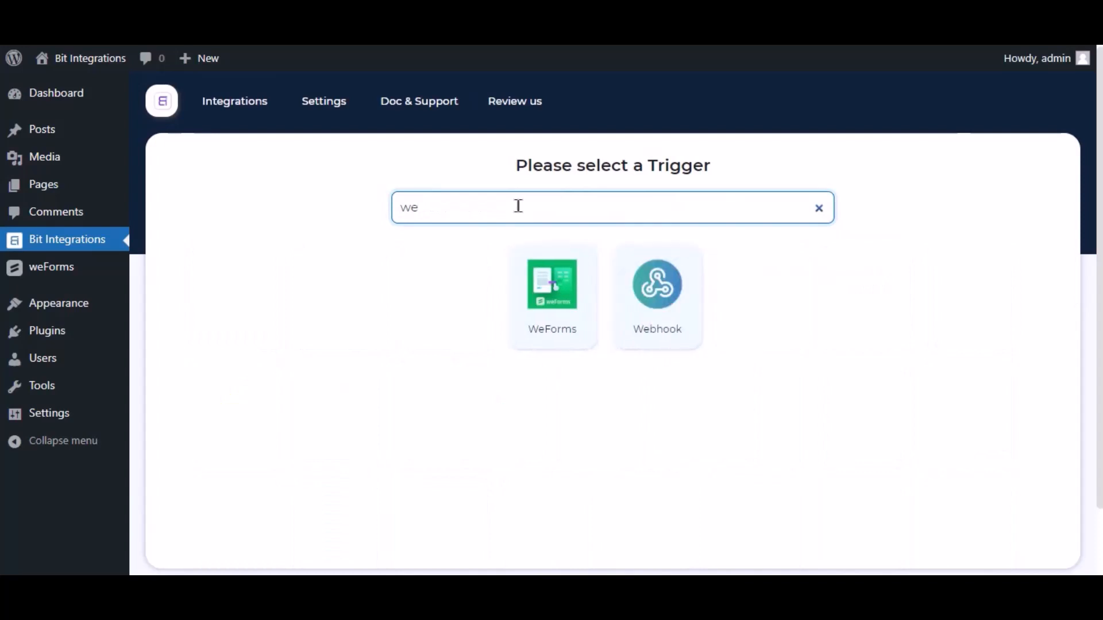
type("forms")
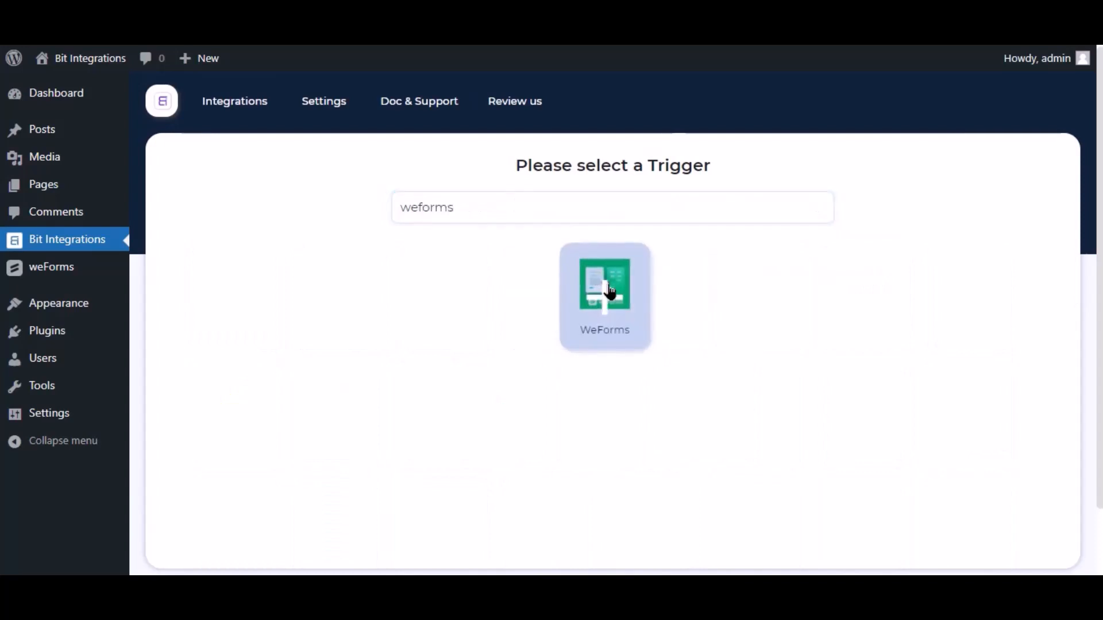
left_click(610, 290)
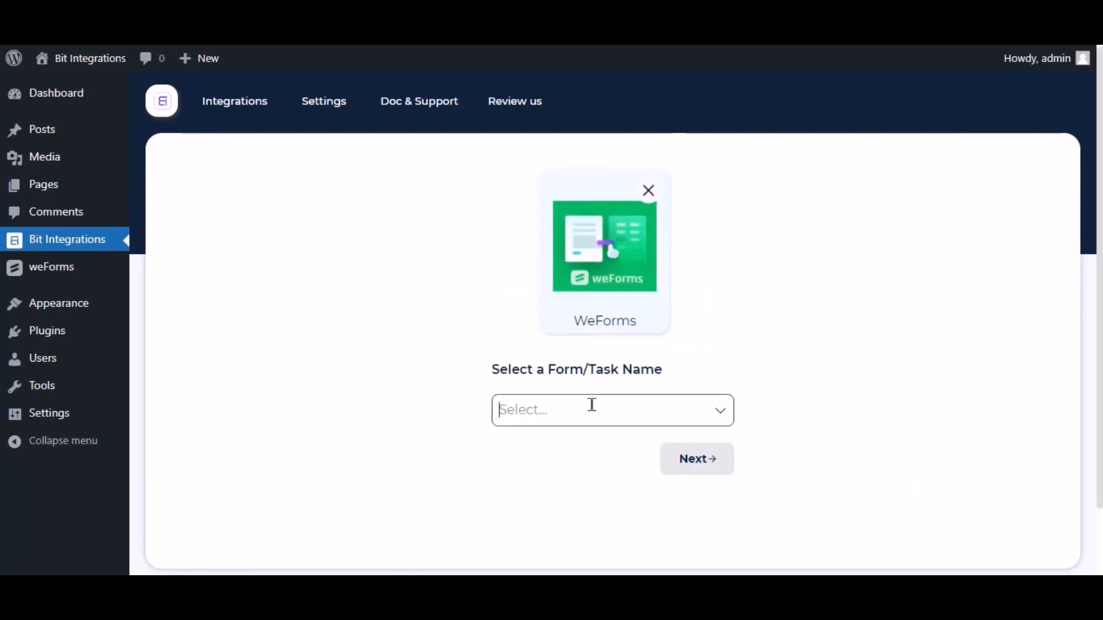
left_click(592, 405)
left_click(593, 374)
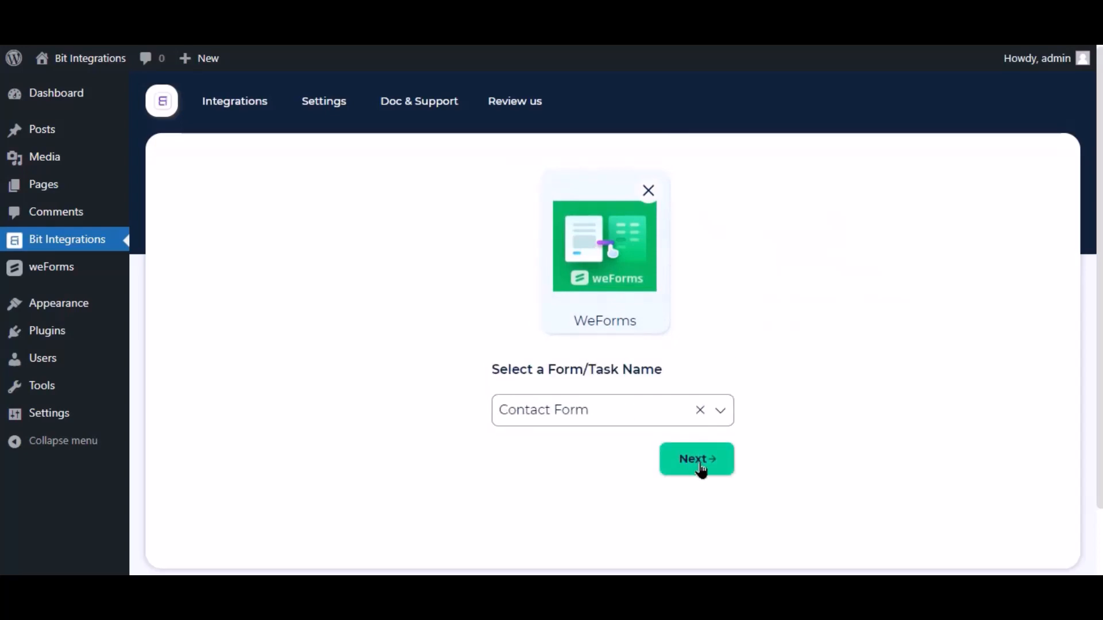
left_click(701, 470)
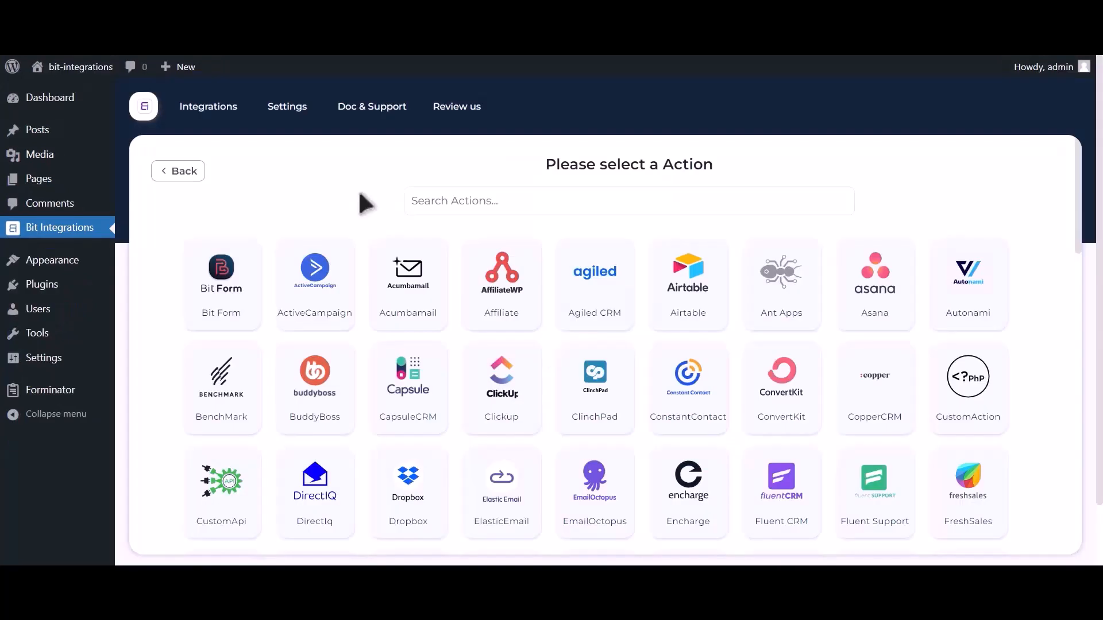
Search actions for 'google con' and pick Google Contacts as the action
left_click(528, 200)
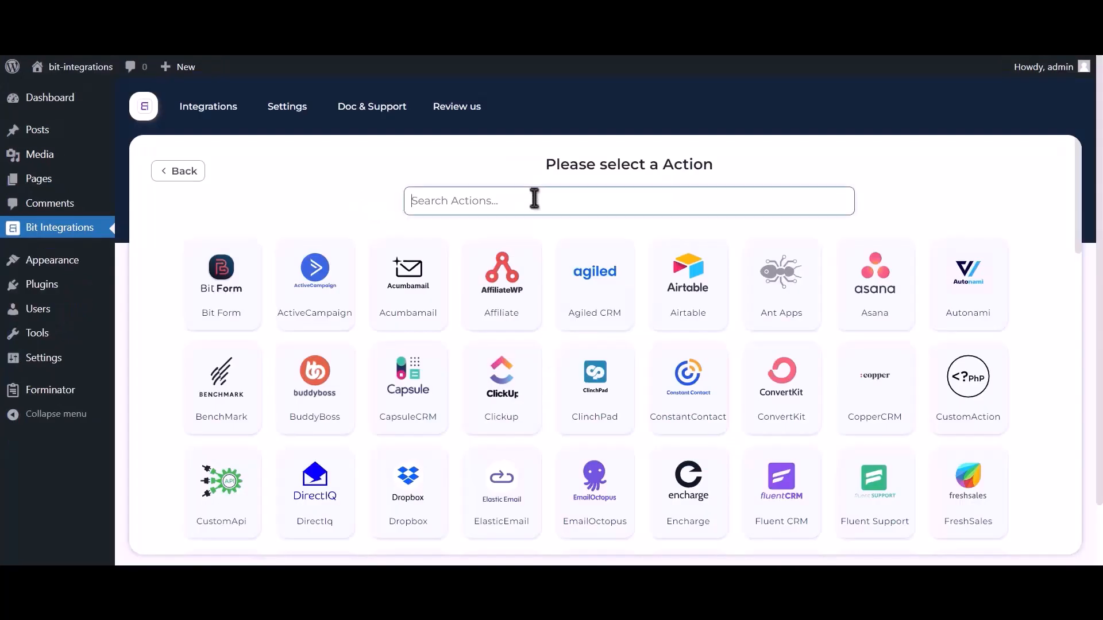
type("google c")
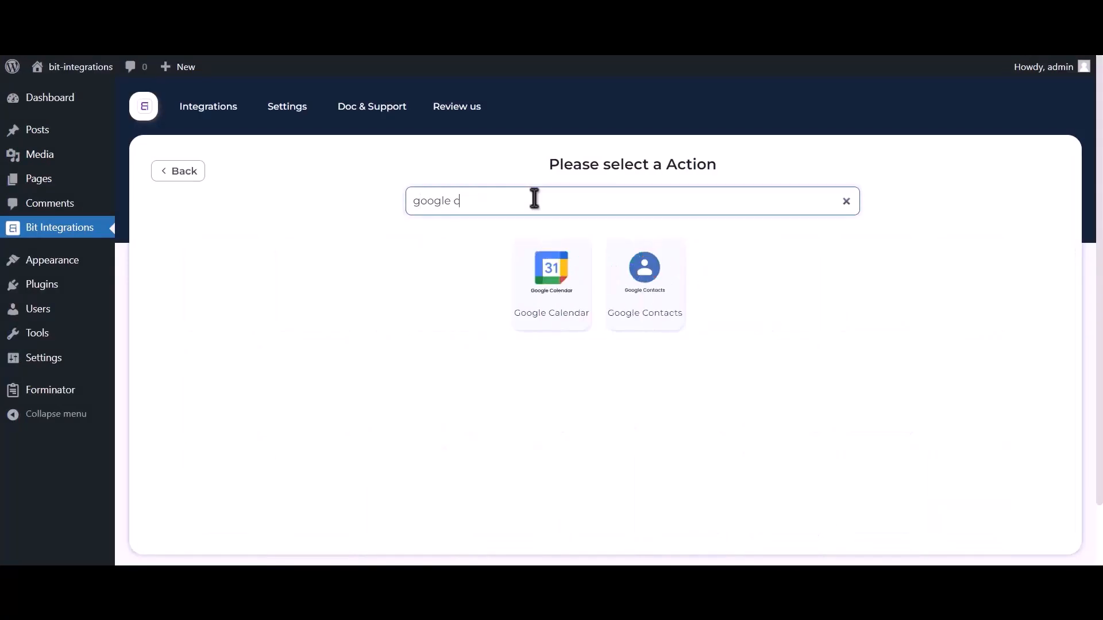
type("ontacts")
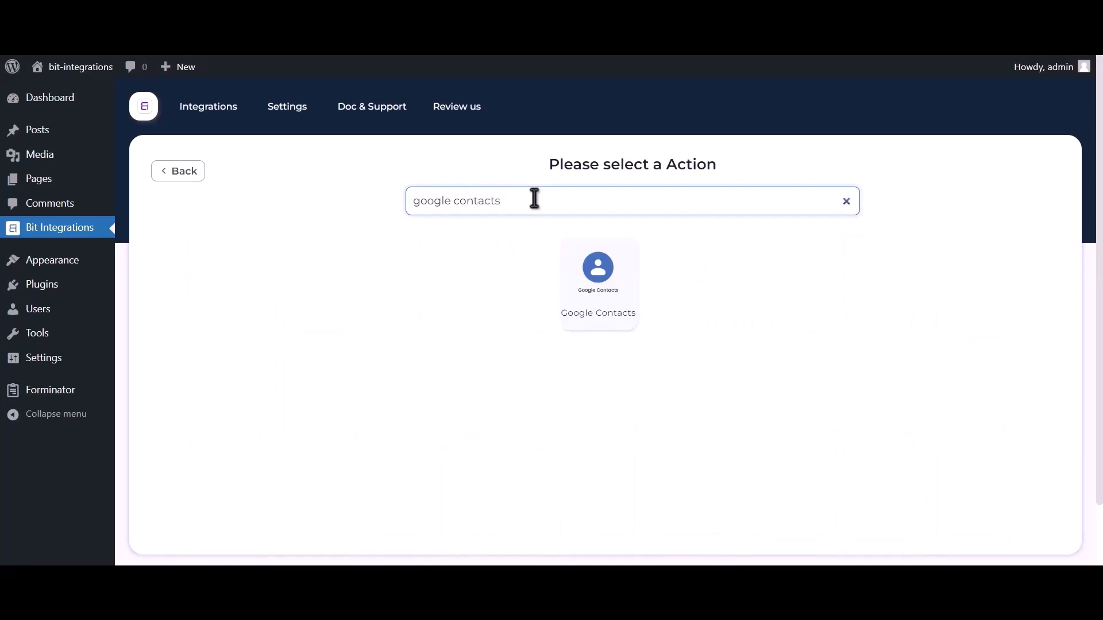
left_click(595, 287)
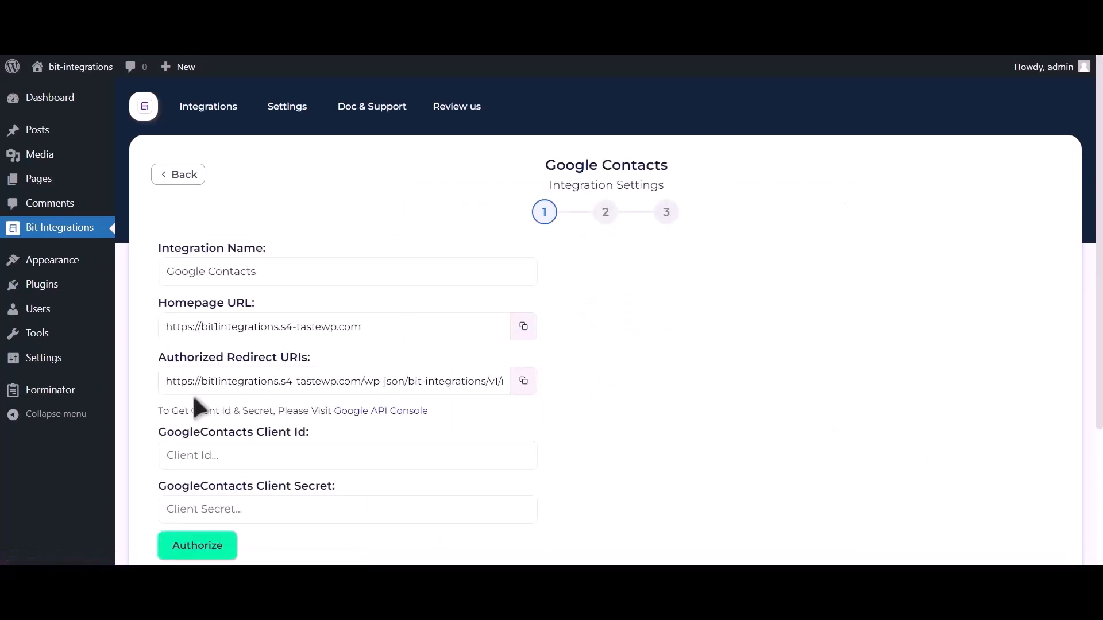
left_click_drag(156, 411, 389, 423)
From the Google API Console link, create a cloud project named 'Bit Integrations'
left_click(389, 414)
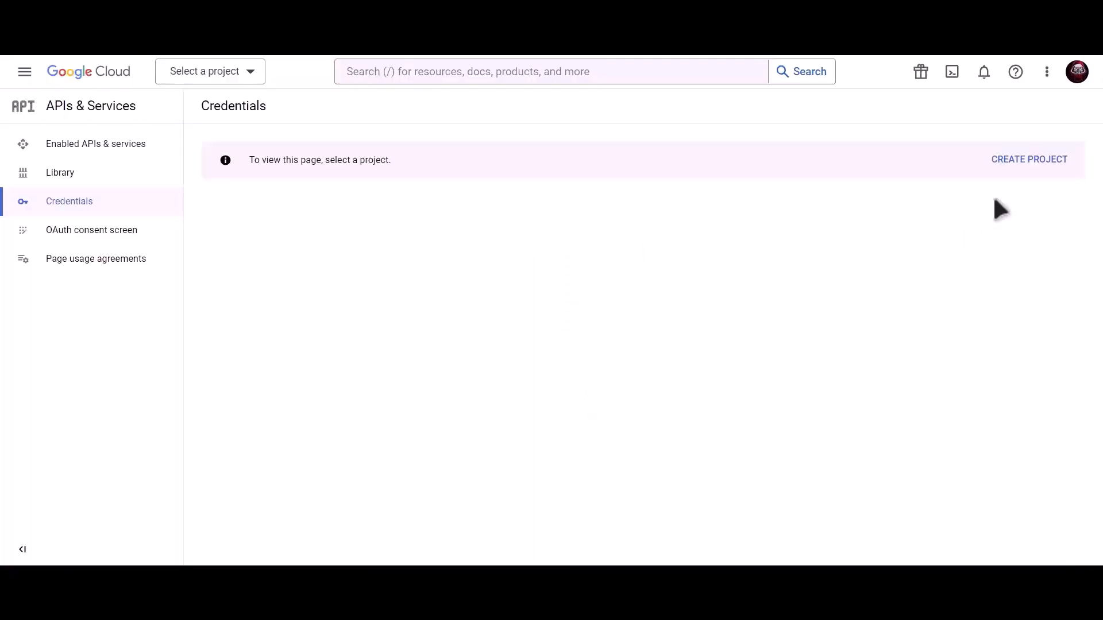
left_click(1033, 163)
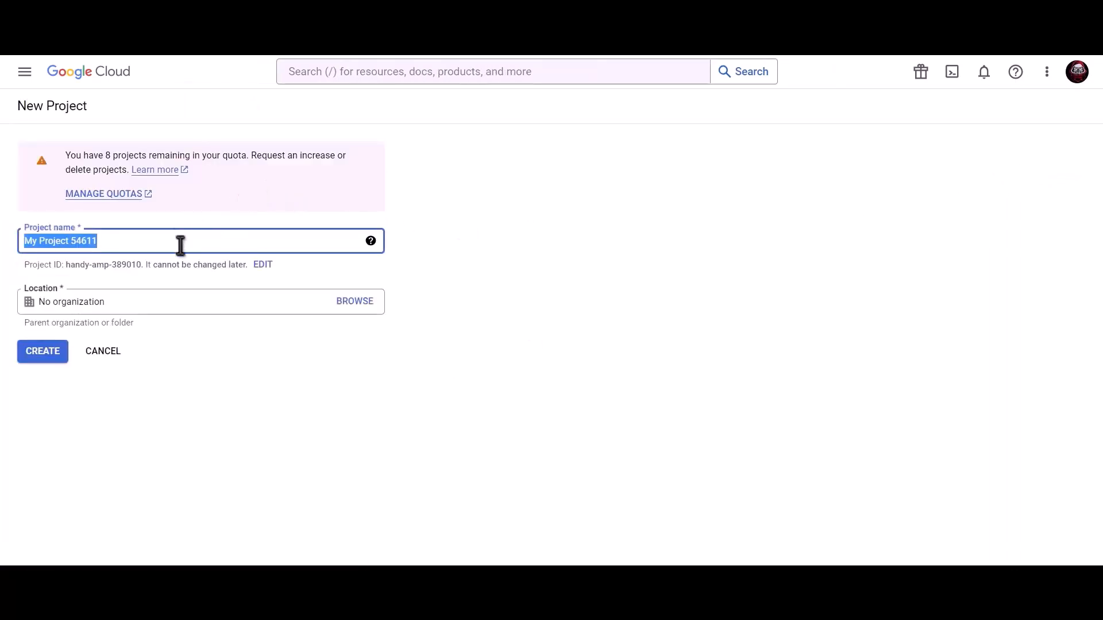
type("Bit")
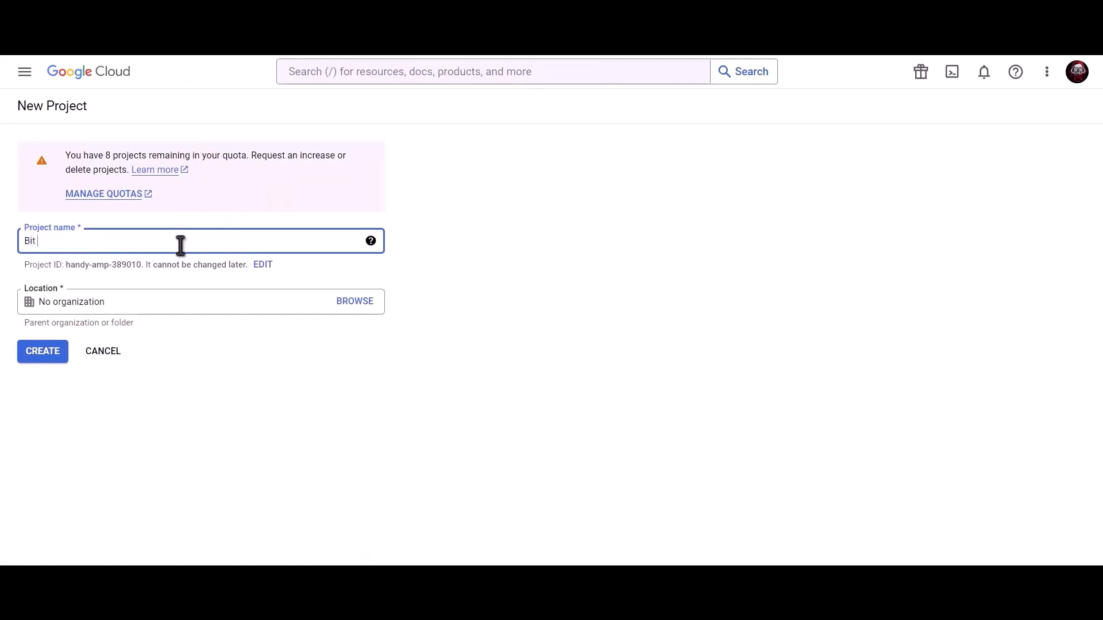
type(" Integrations")
left_click(43, 352)
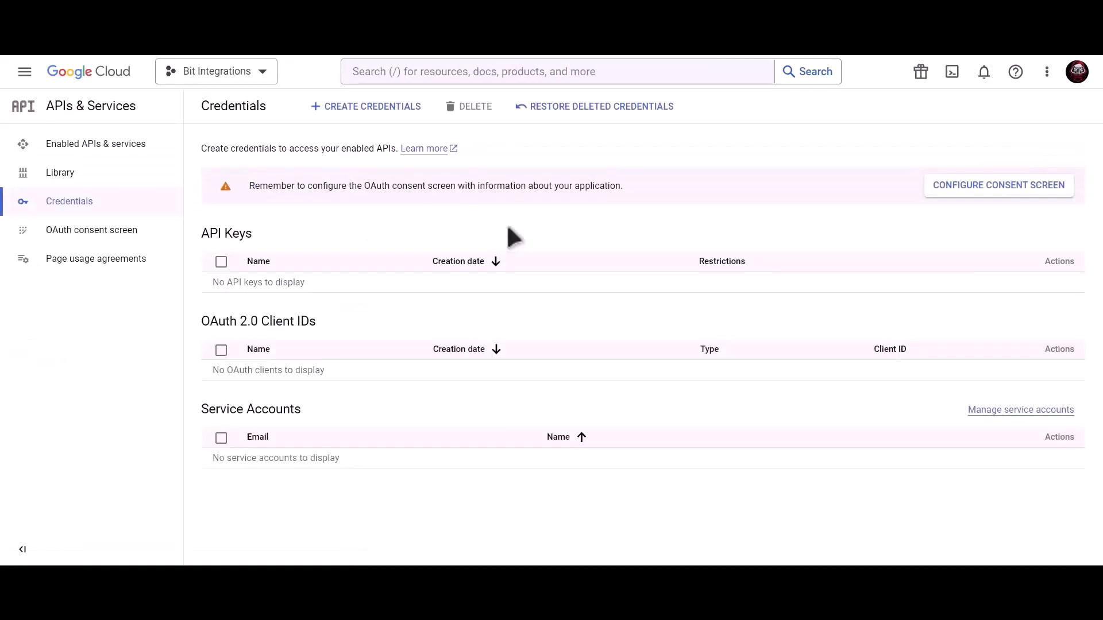
Search for 'Google contacts api' and enable the Contacts API
left_click(507, 71)
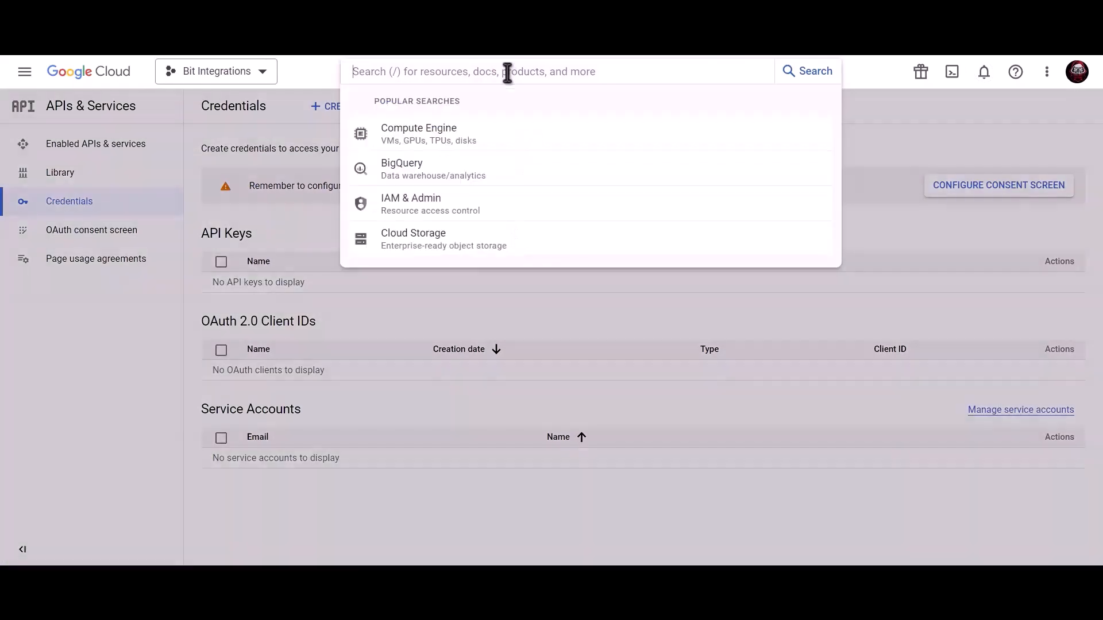
type("Go")
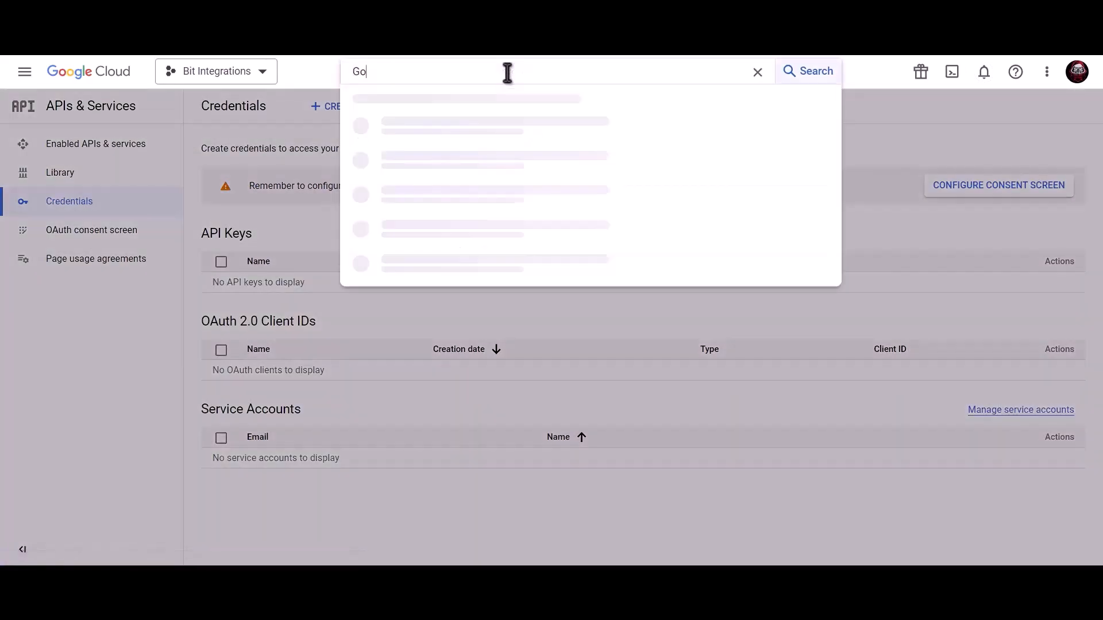
type("ogle contacts api")
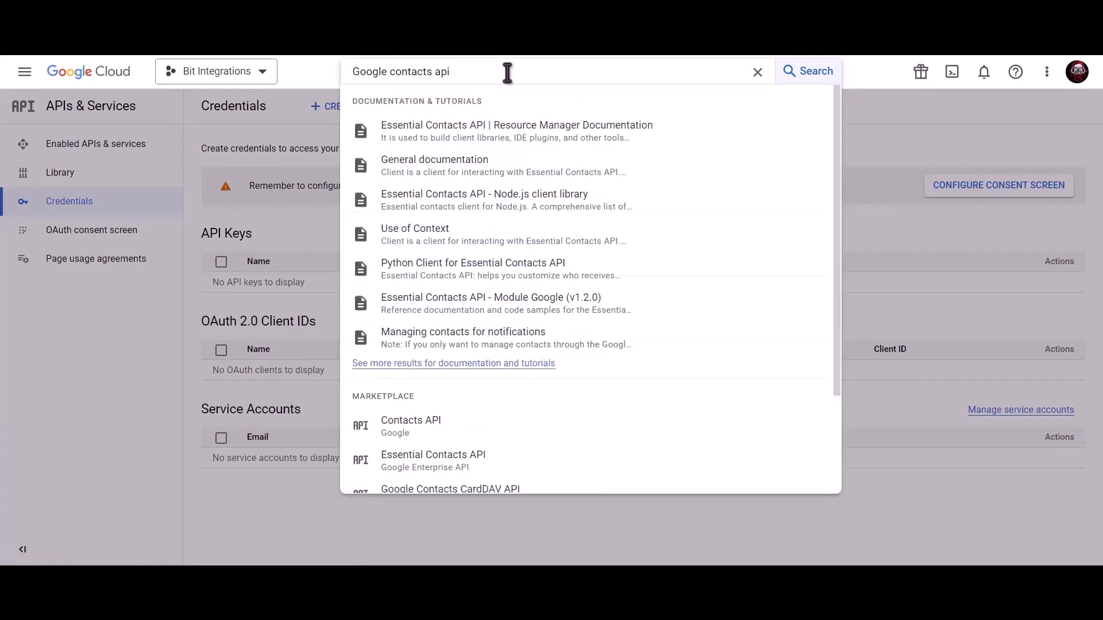
left_click(450, 430)
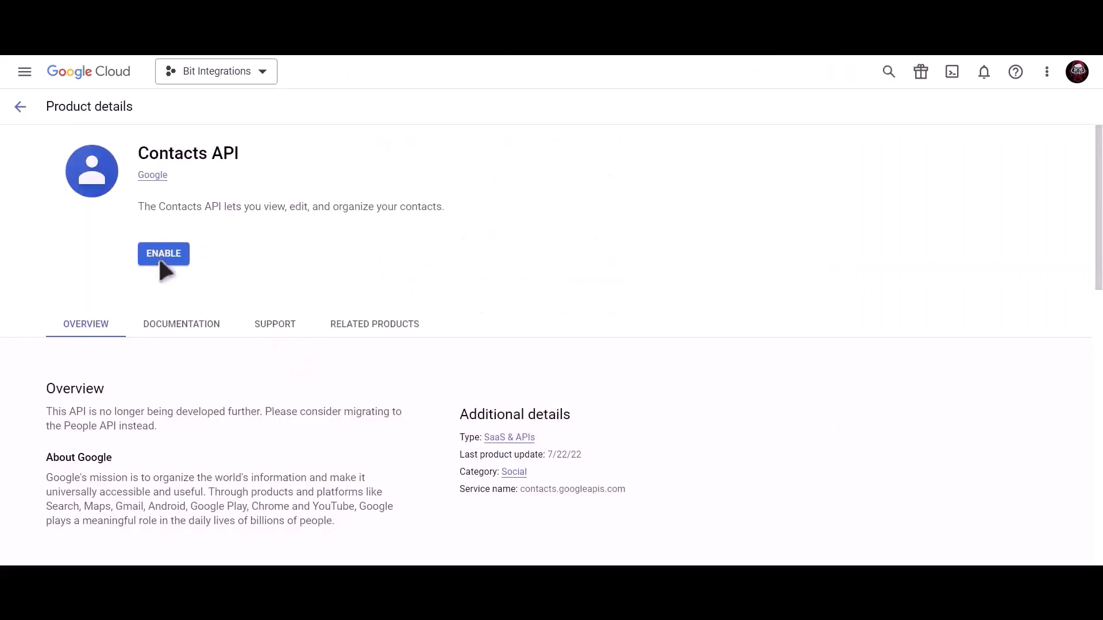
left_click(164, 257)
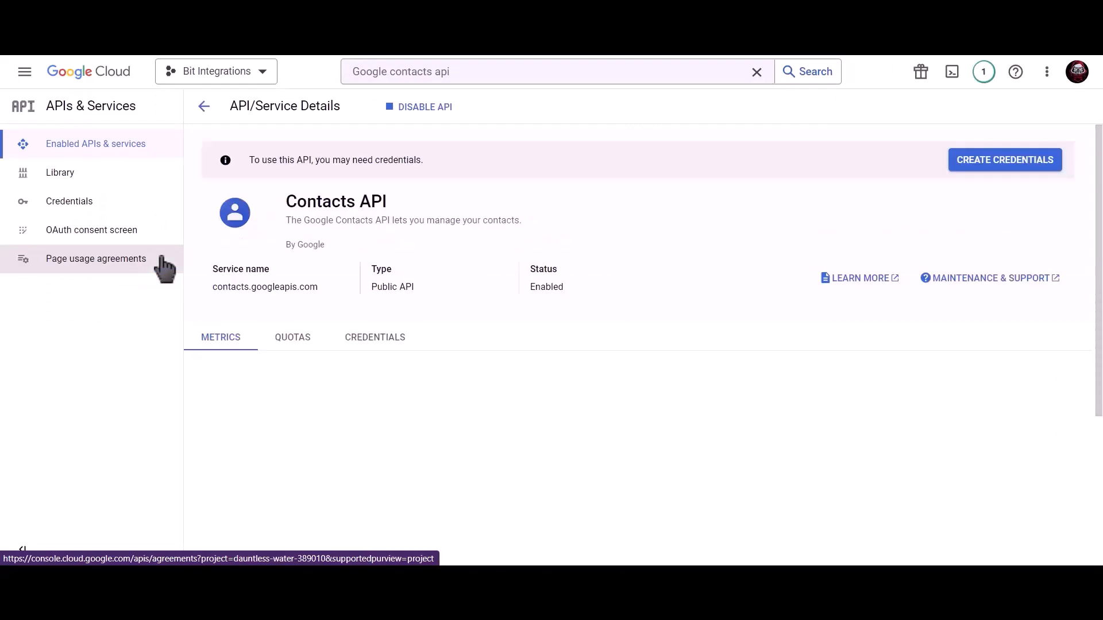
Search for 'google people api' and enable the Google People API
left_click(482, 74)
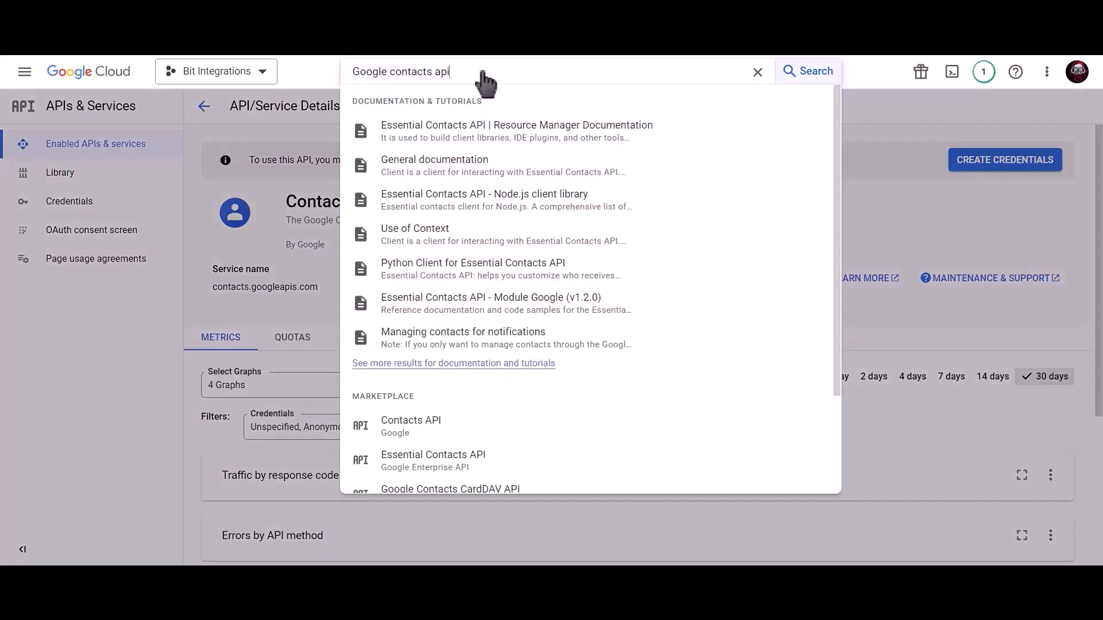
left_click_drag(451, 71, 342, 76)
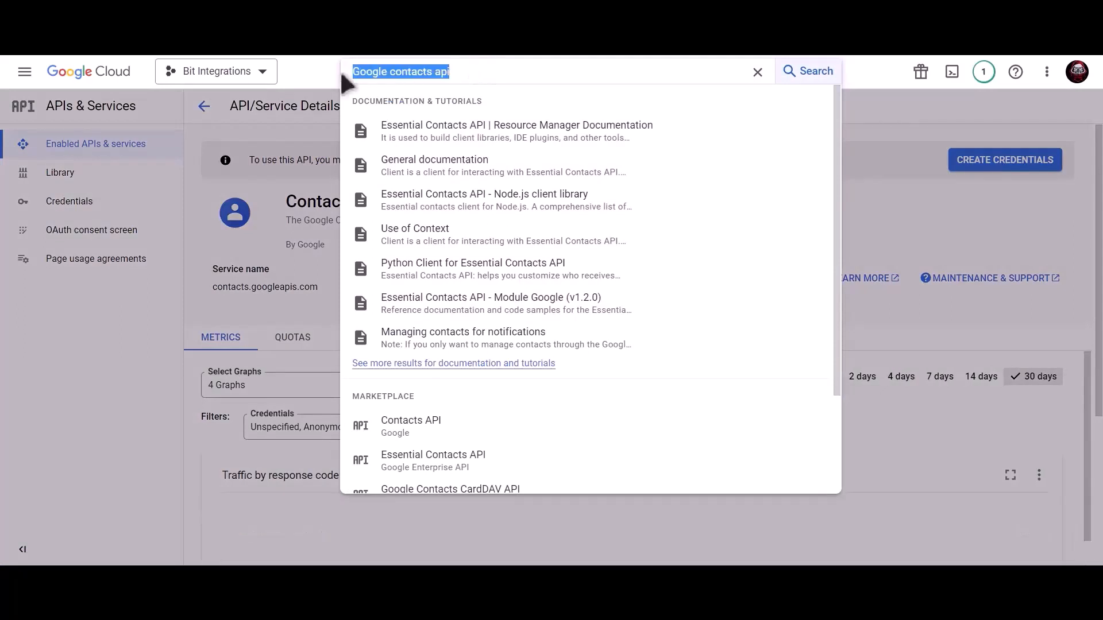
type("google")
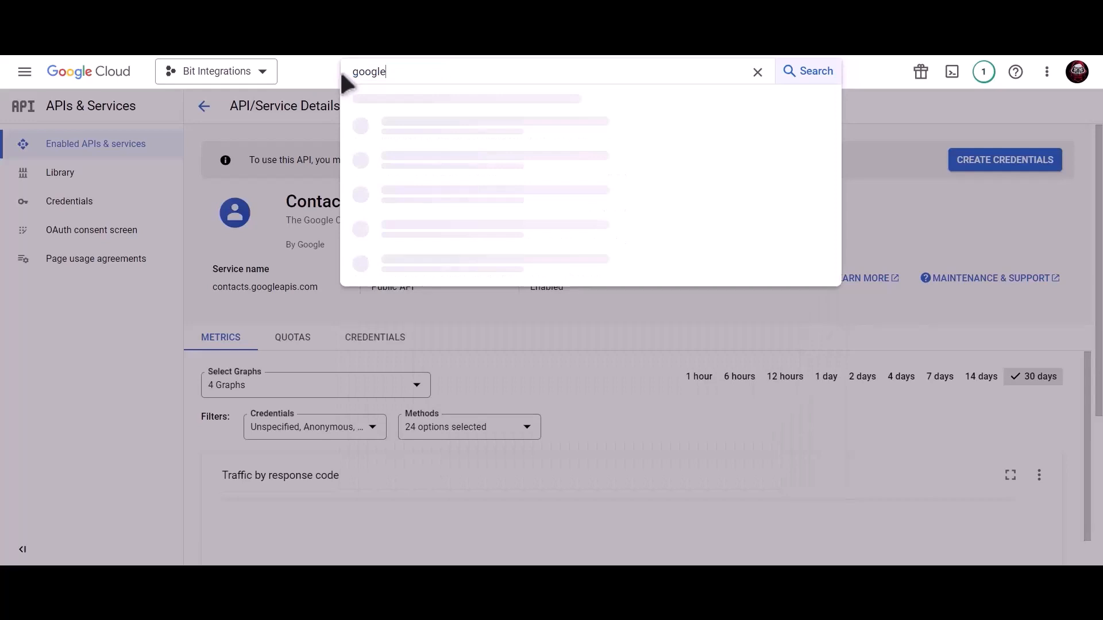
type(" people api")
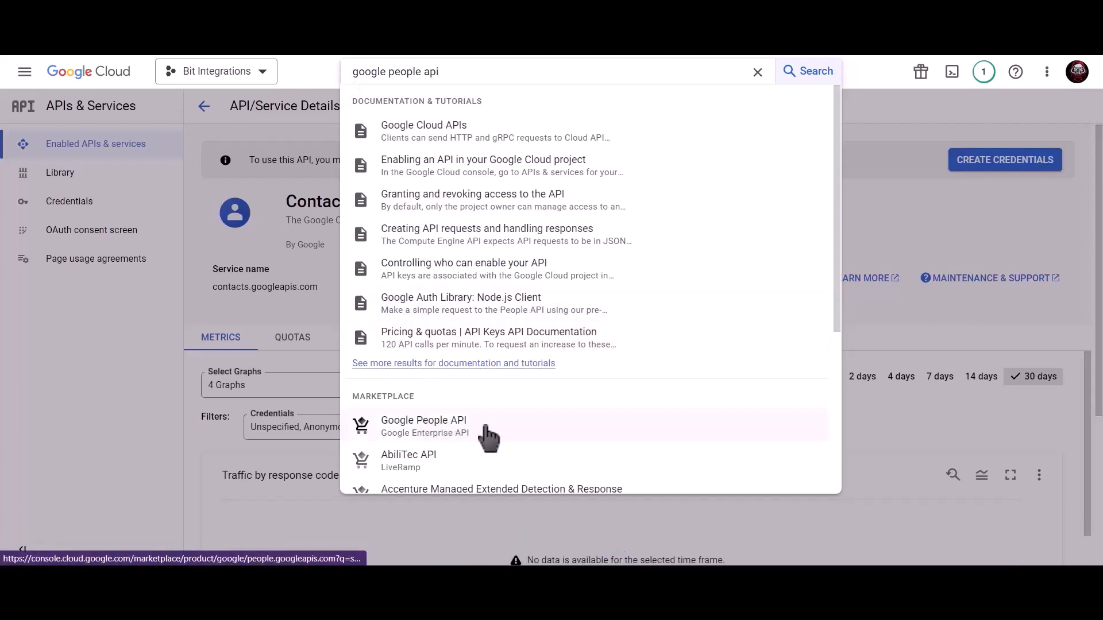
left_click(464, 426)
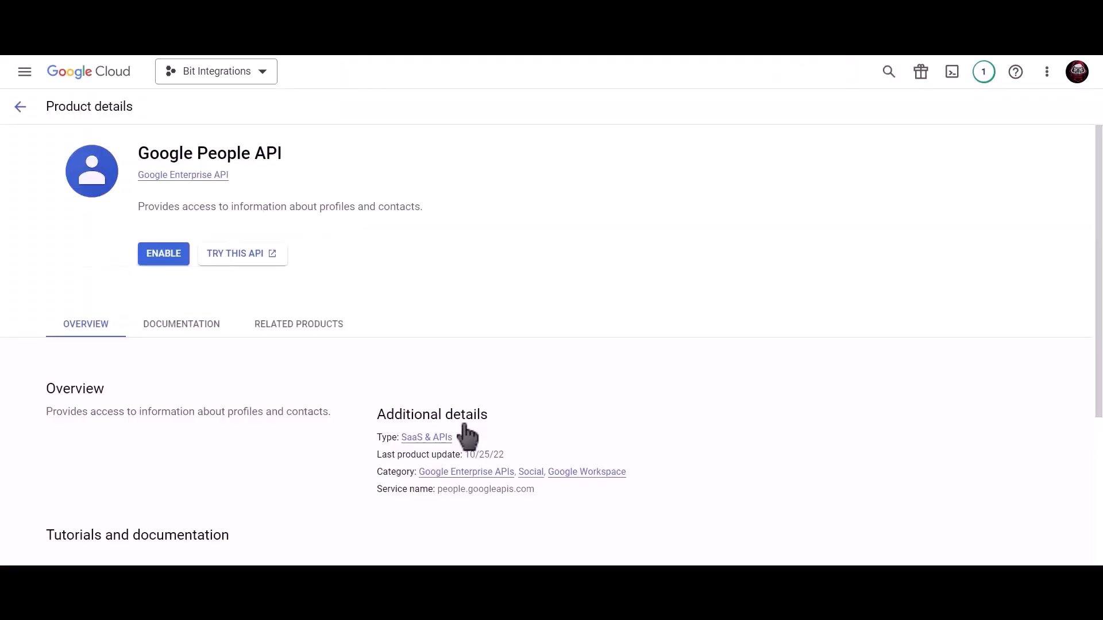
left_click(156, 261)
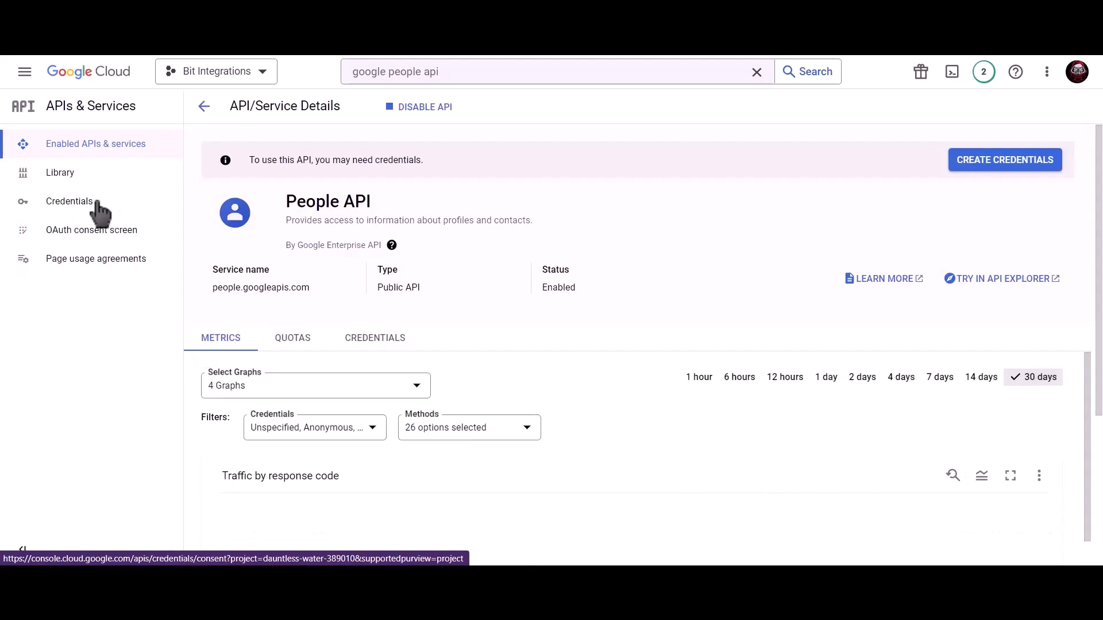
Begin an External OAuth consent screen registration from the project's credentials page
left_click(116, 214)
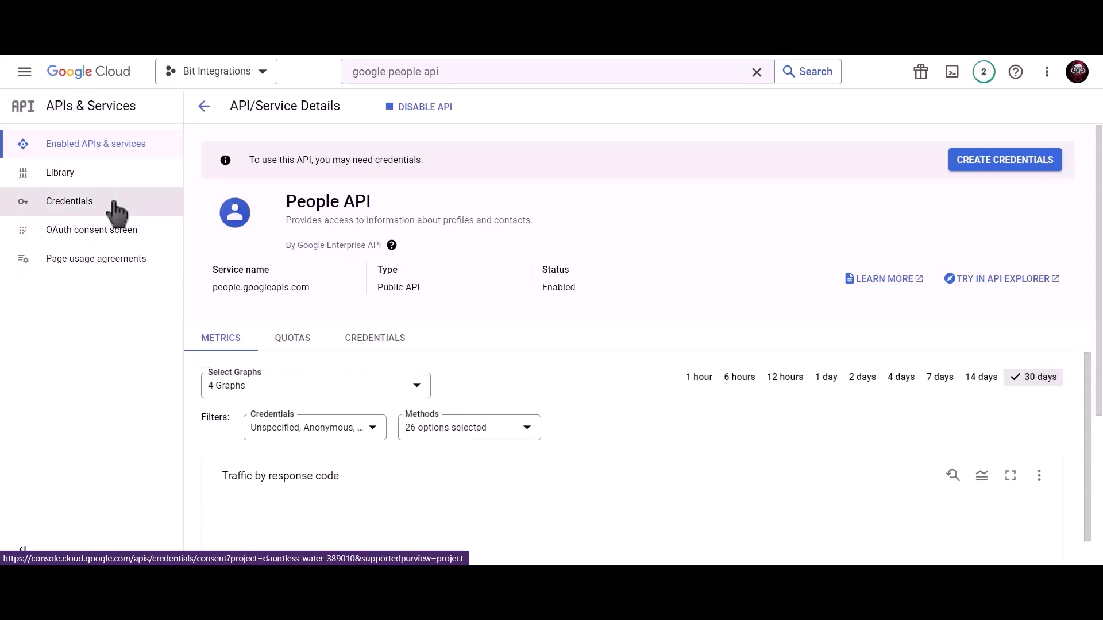
left_click(117, 214)
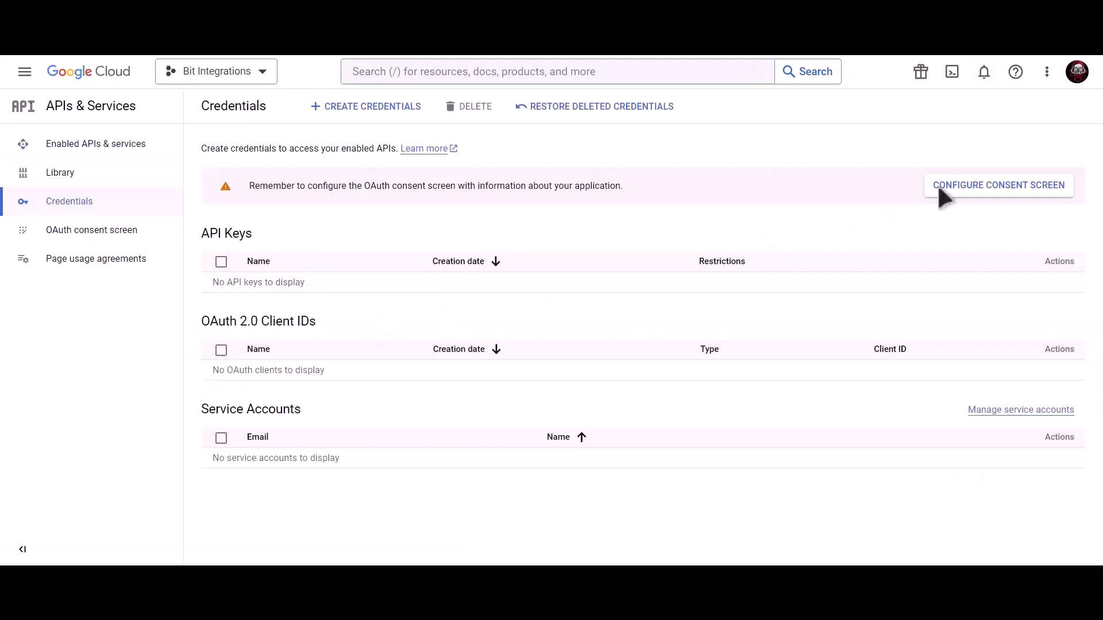
left_click(956, 188)
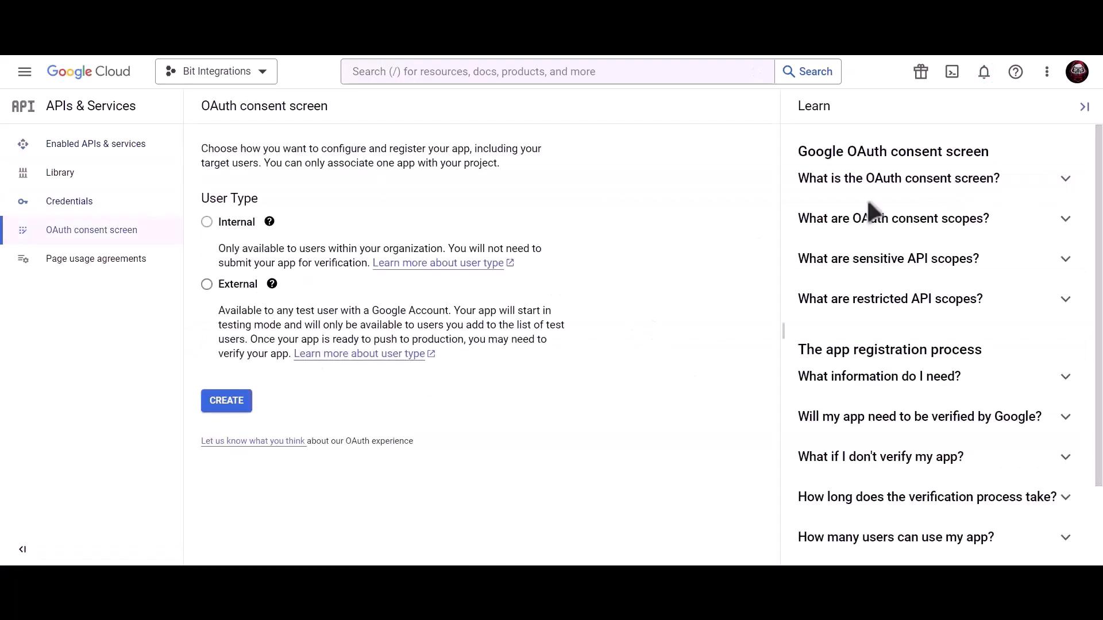
left_click(207, 285)
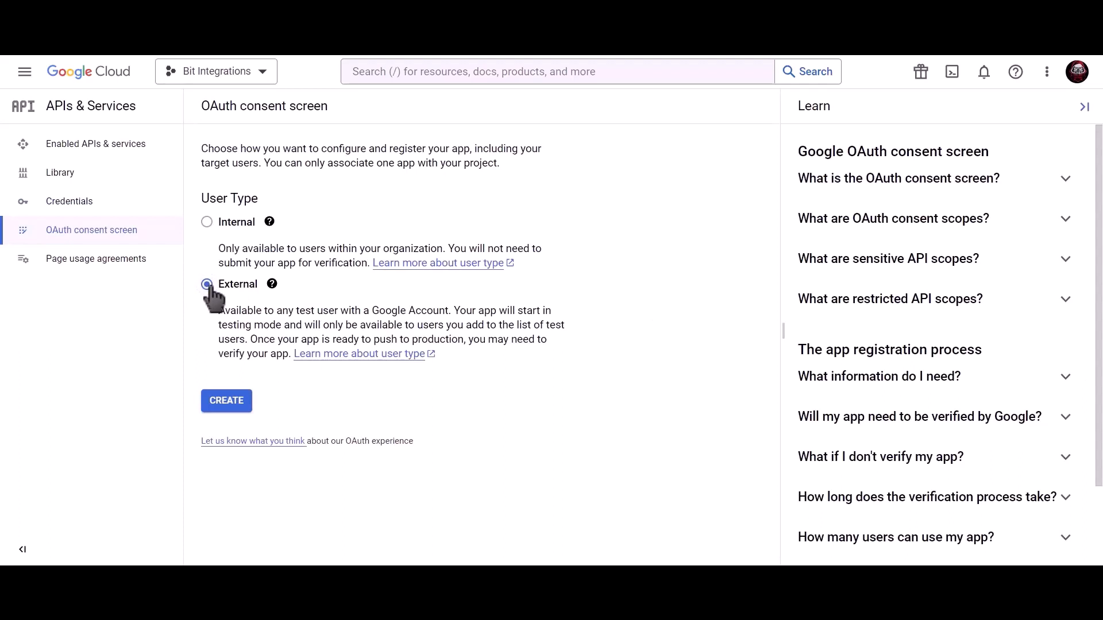
left_click(230, 409)
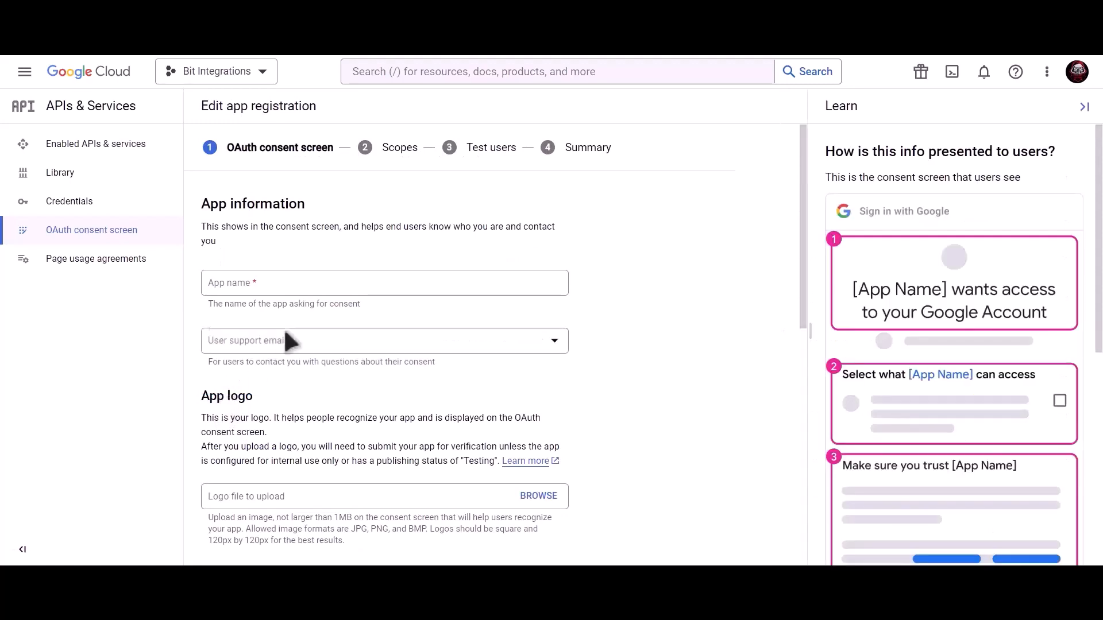
Fill in the app information with the account's support email and developer contact email
left_click(300, 286)
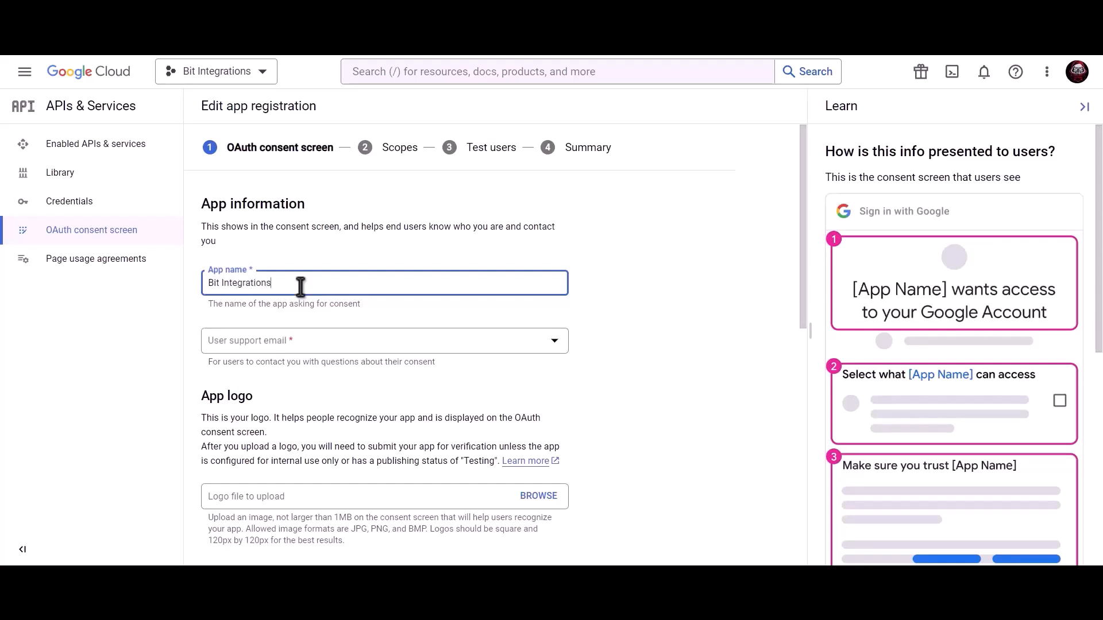
left_click(300, 347)
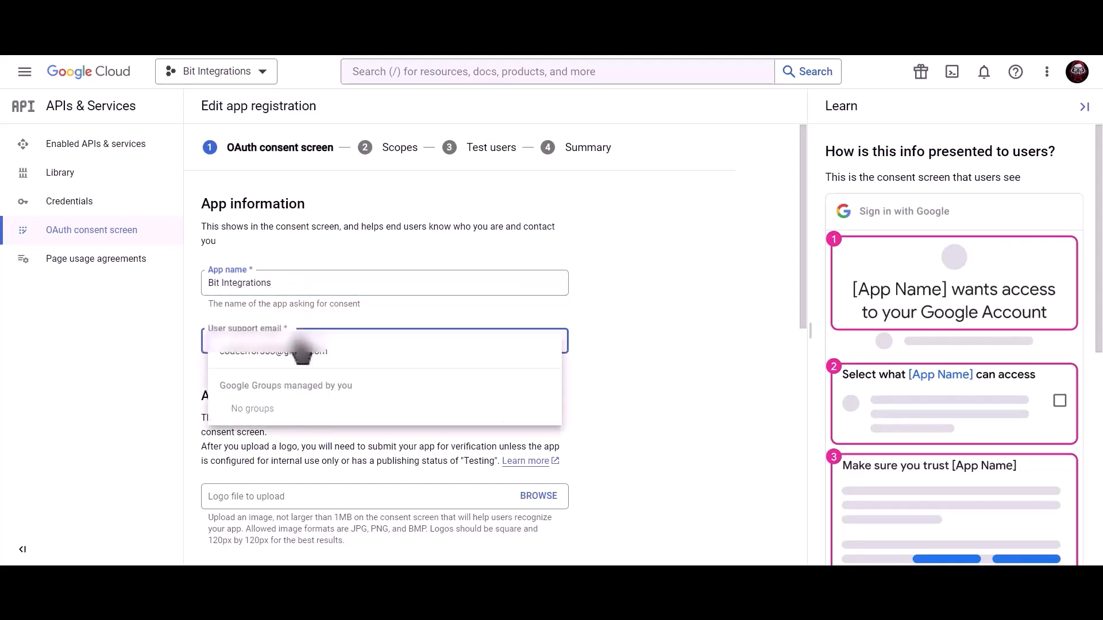
left_click(300, 353)
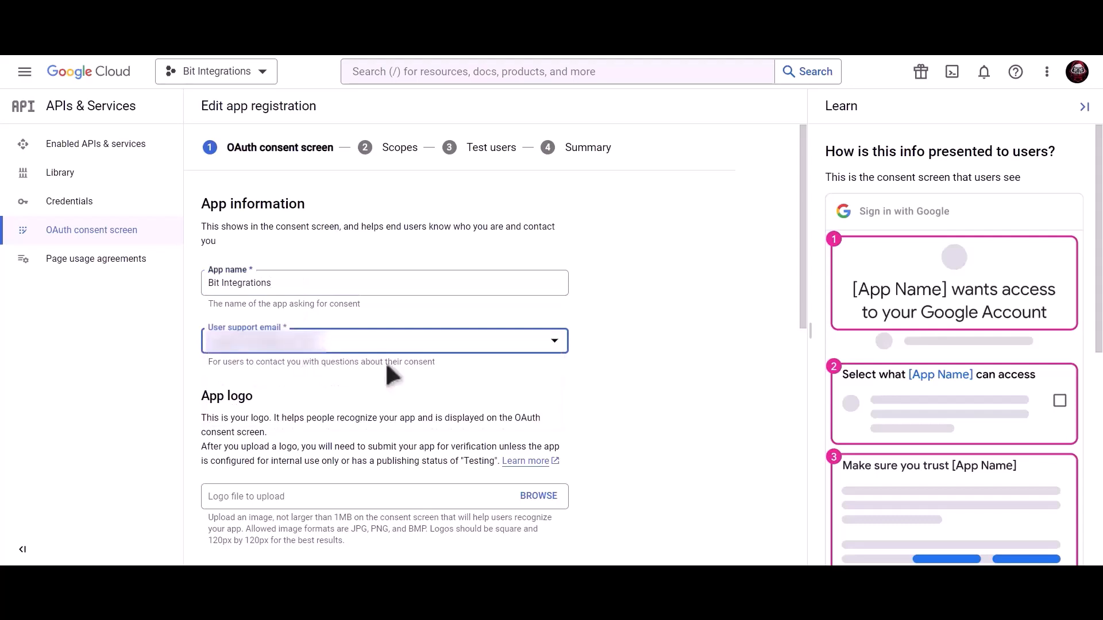
scroll(386, 365, "down", 9)
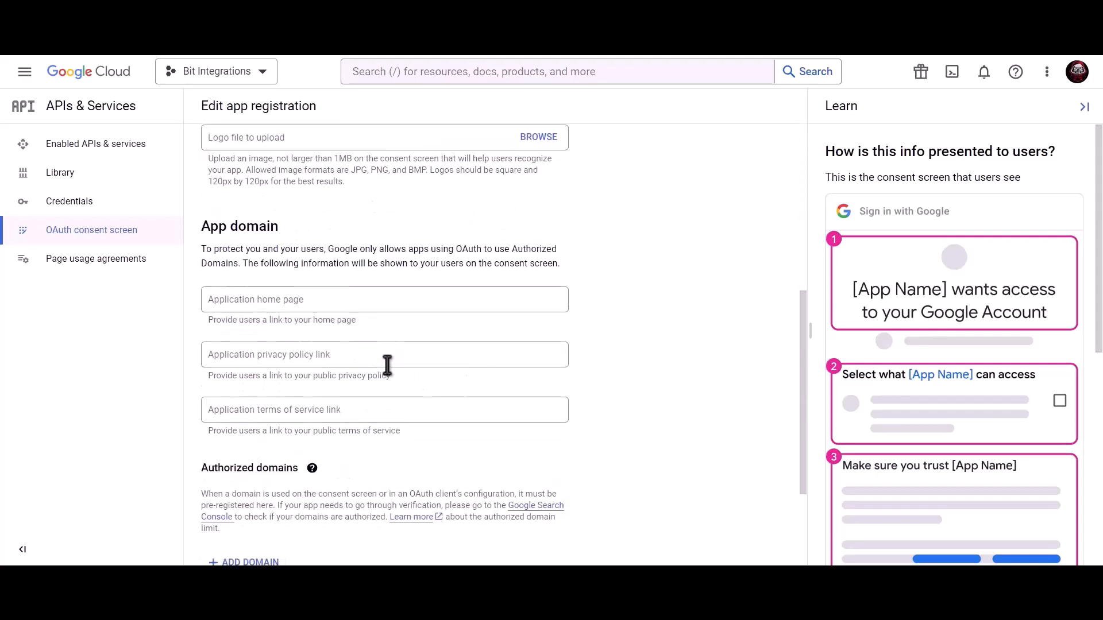
left_click(316, 479)
key("ctrl+v")
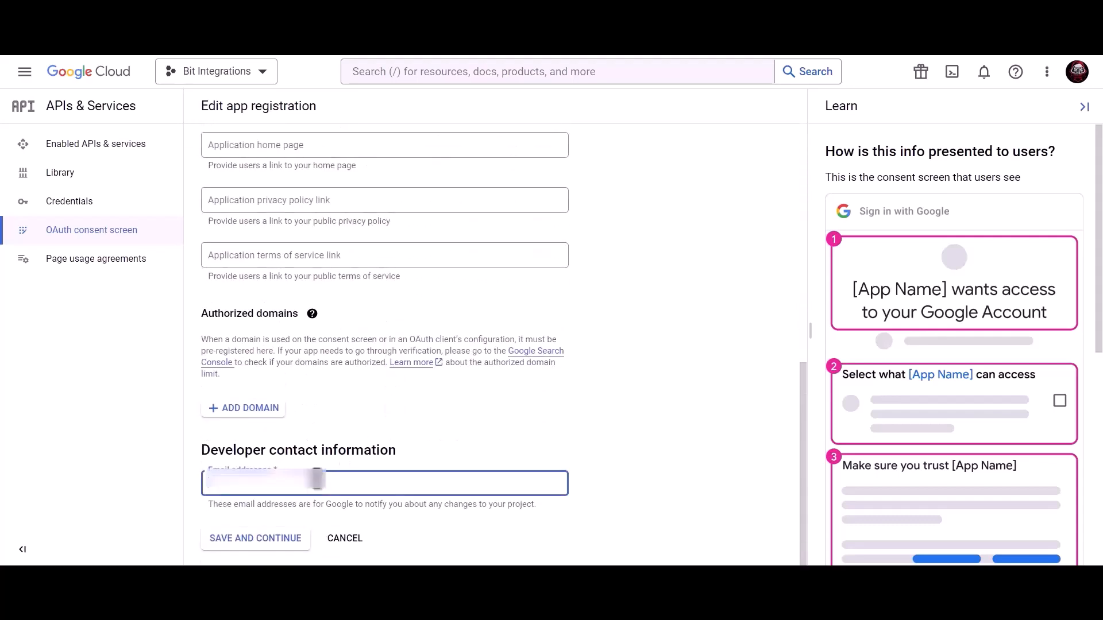
left_click(267, 544)
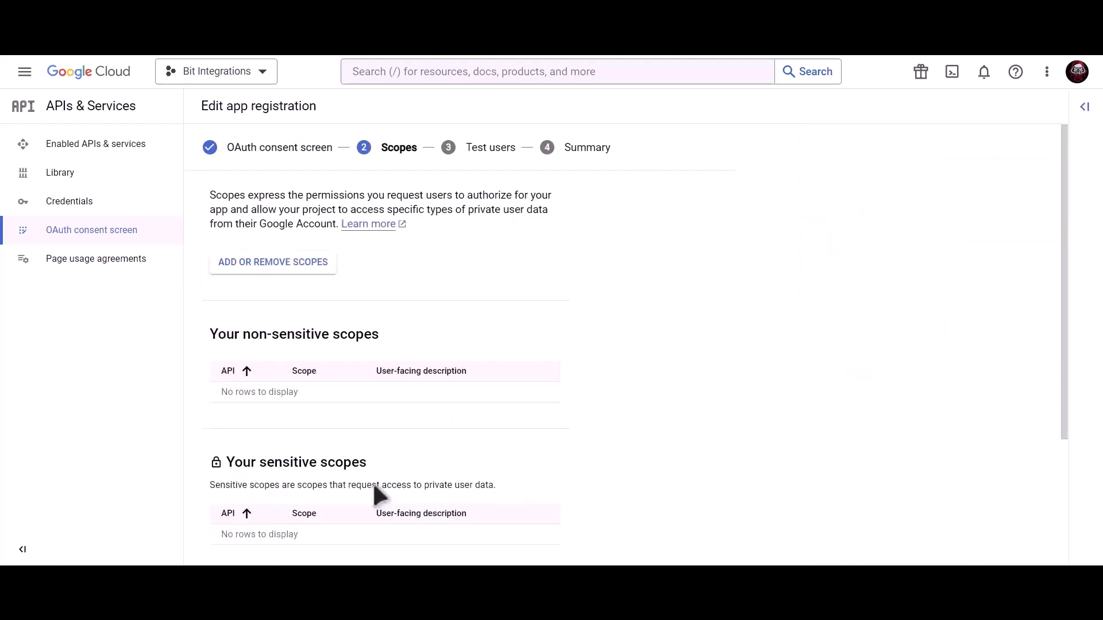
Skip past scopes and test users, return to the dashboard, and open Credentials
scroll(372, 481, "down", 3)
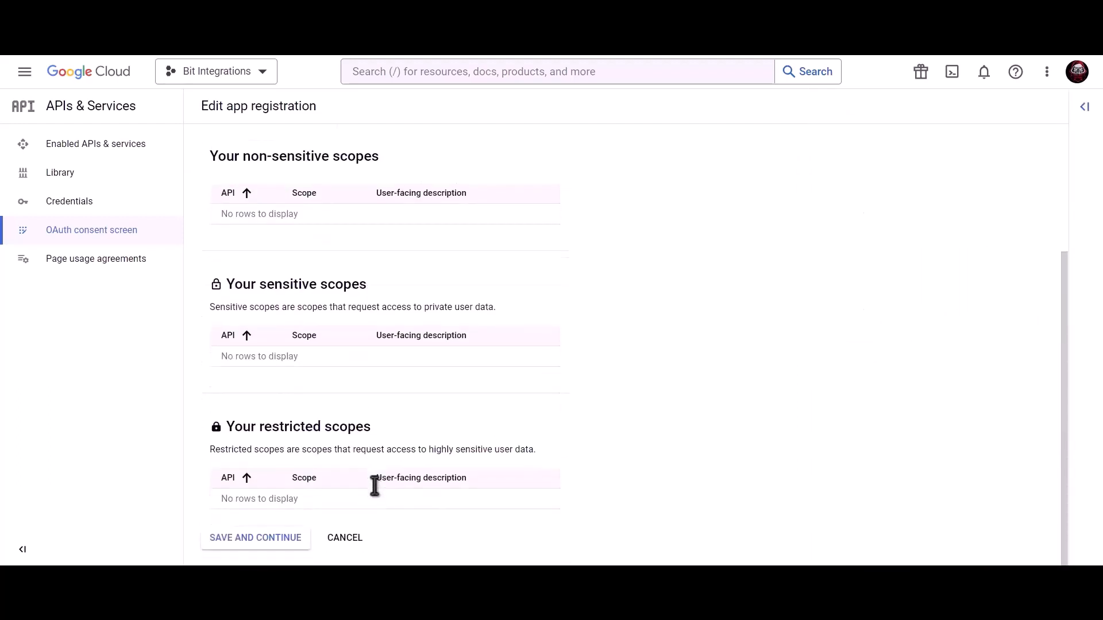
left_click(260, 544)
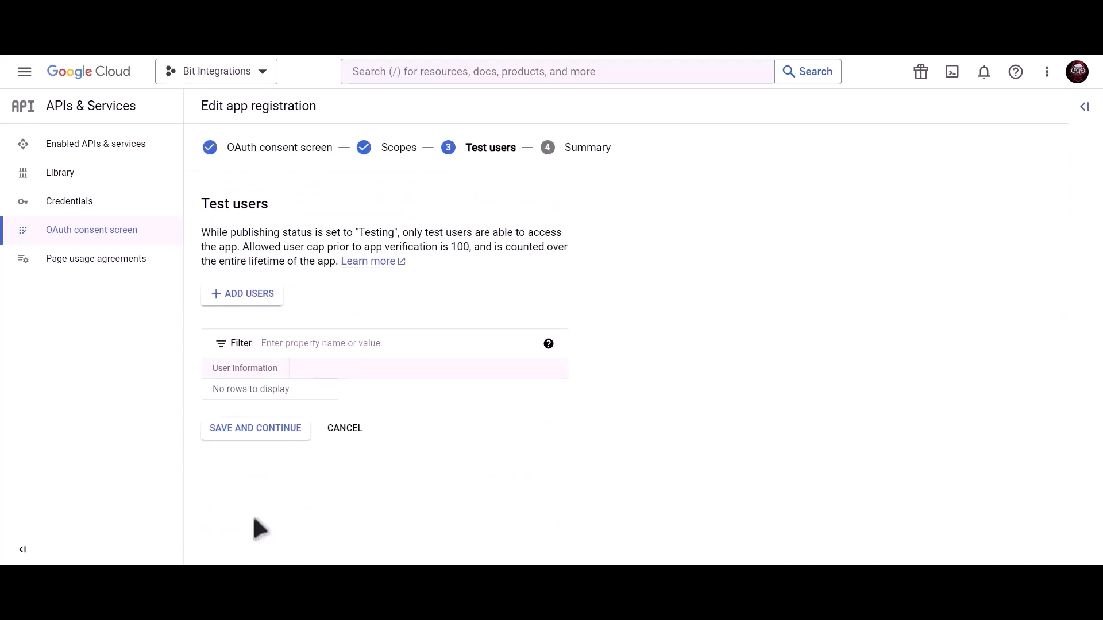
left_click(284, 435)
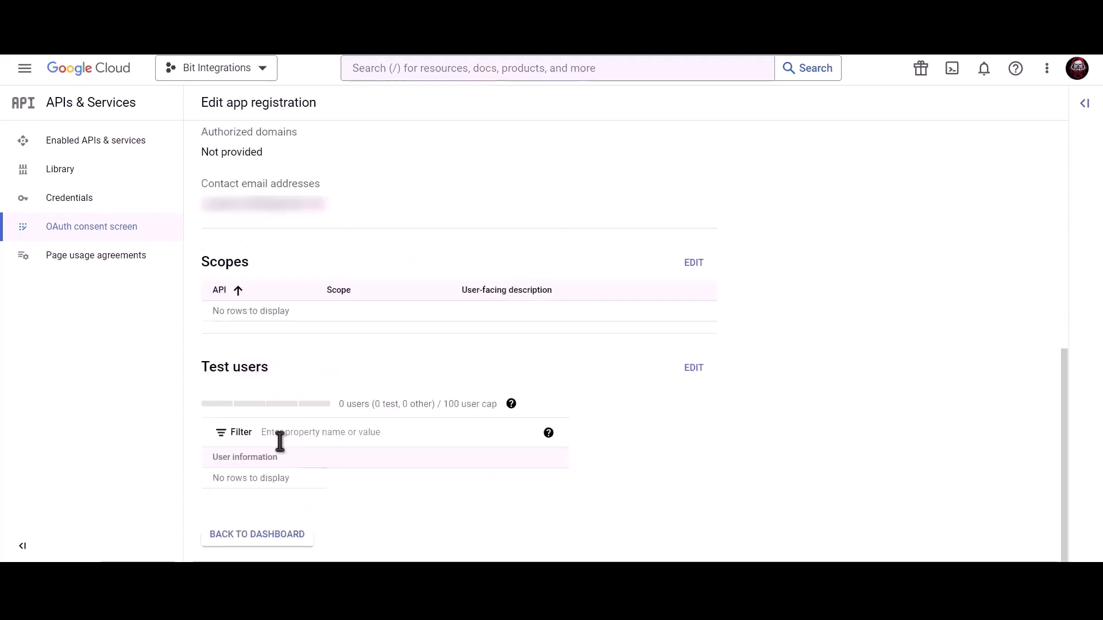
left_click(268, 532)
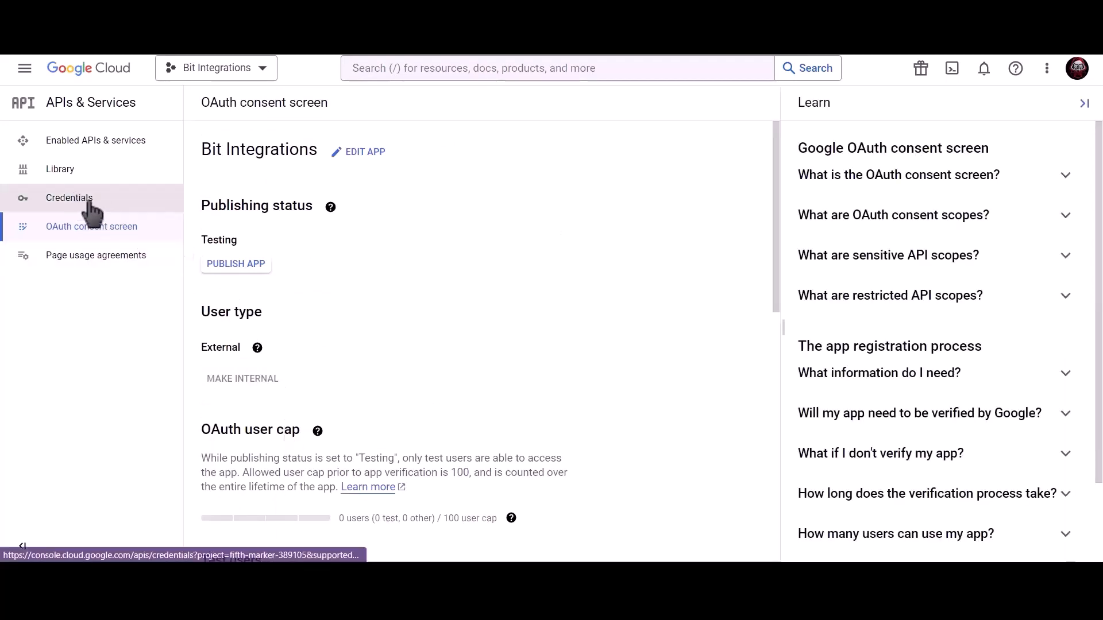
left_click(144, 207)
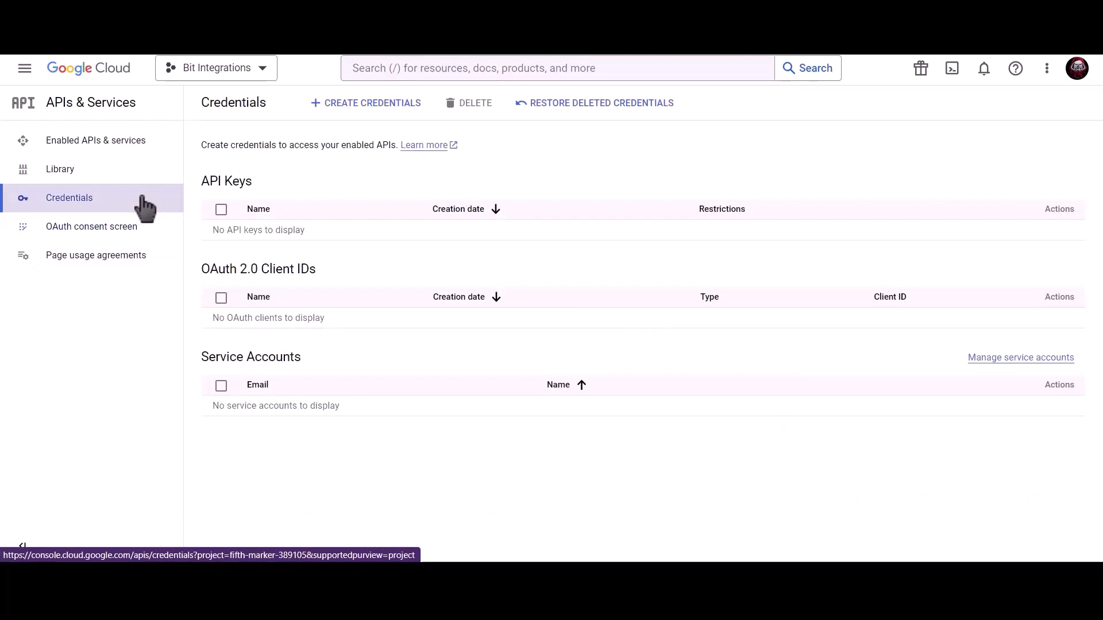
Start a Web application OAuth client ID named 'Bit Integrations'
left_click(374, 112)
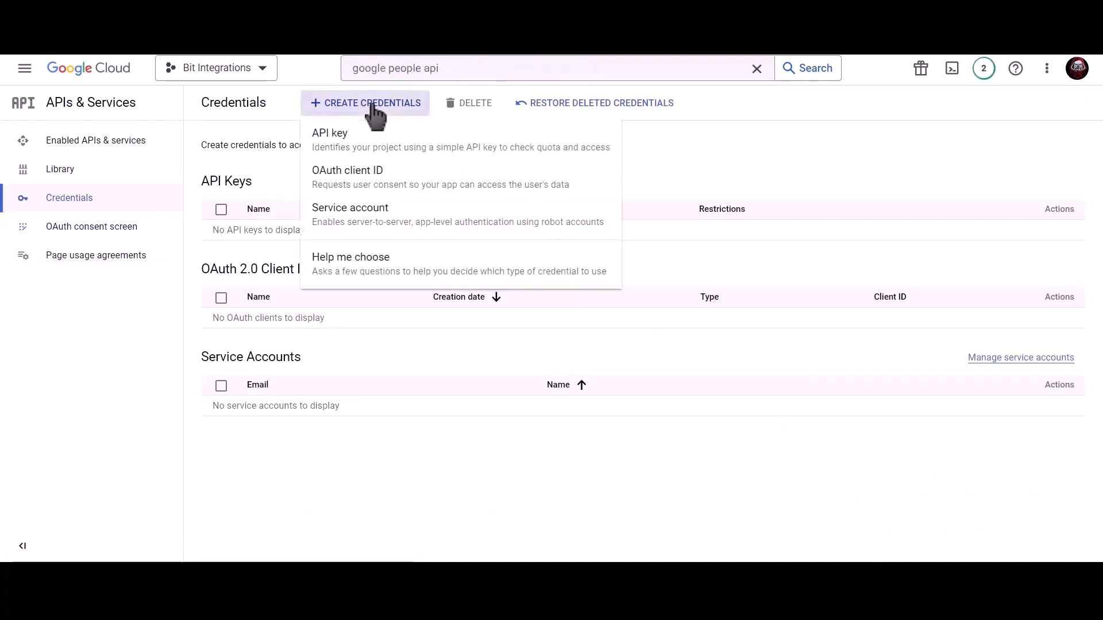
left_click(460, 191)
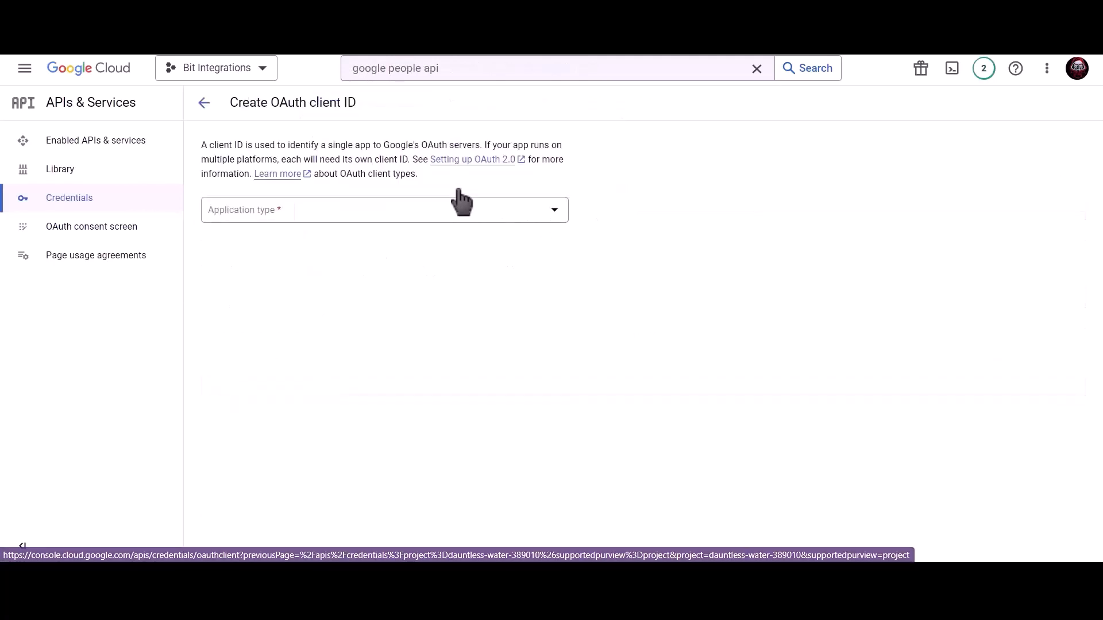
left_click(341, 218)
left_click(290, 224)
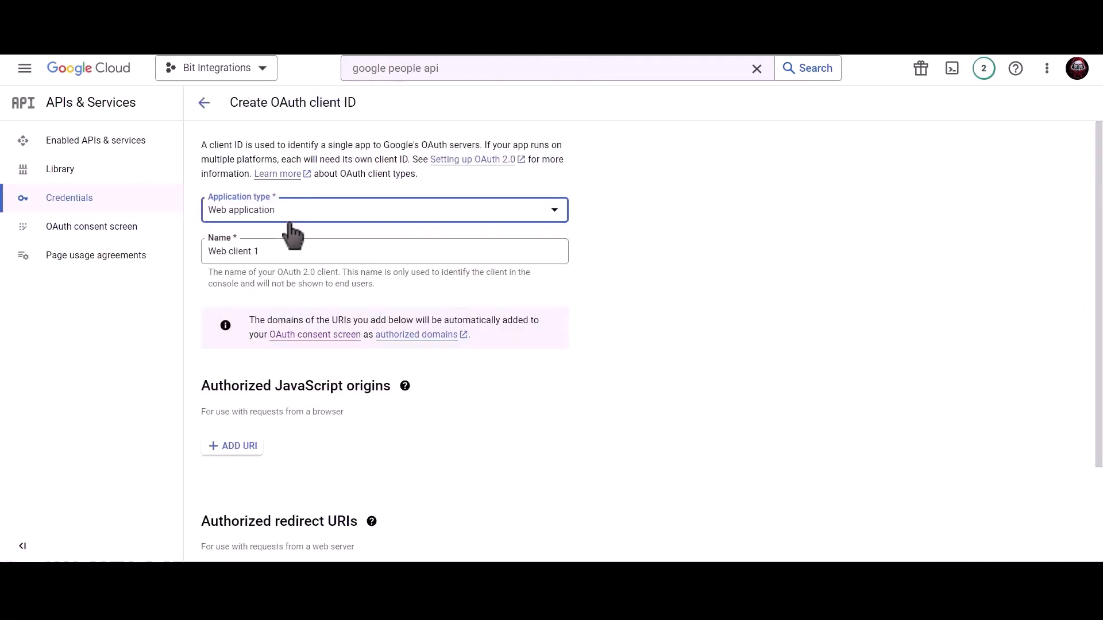
left_click(286, 248)
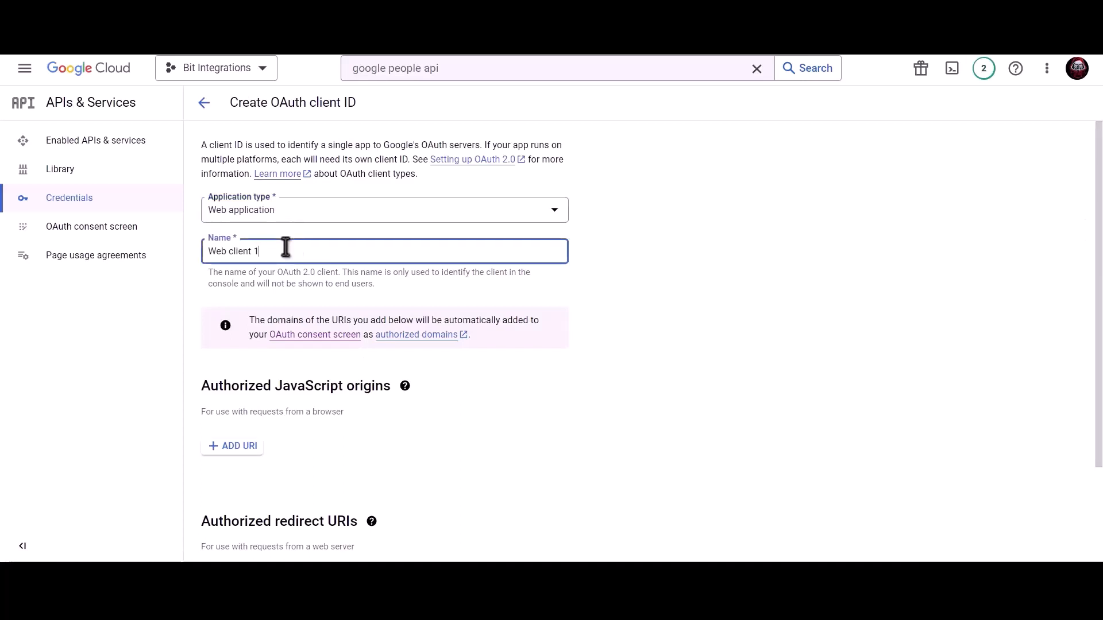
triple_click(325, 251)
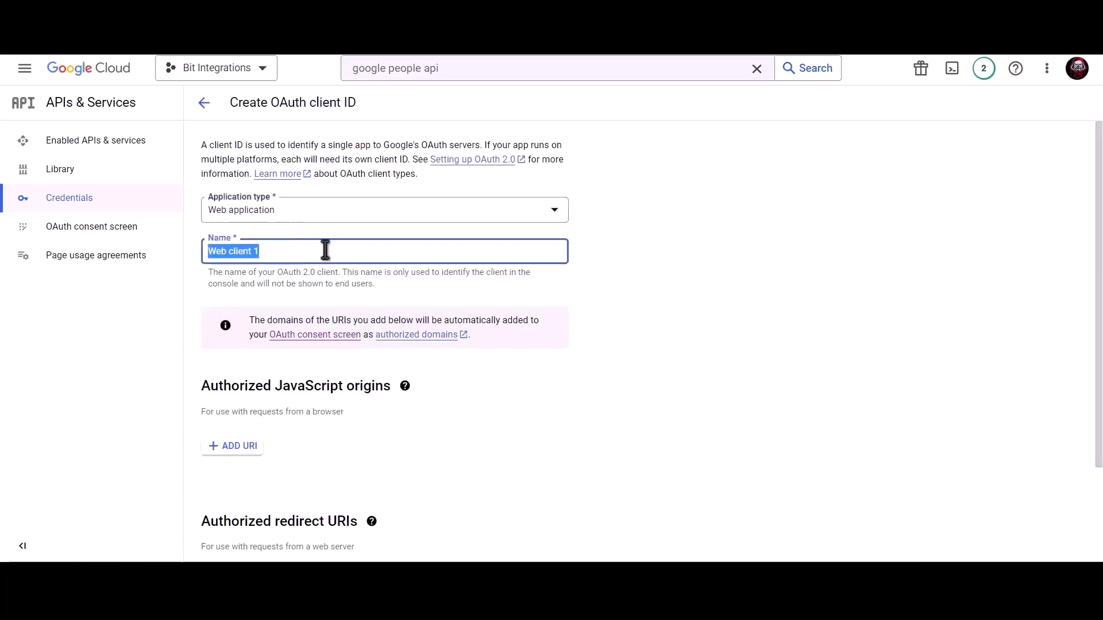
type("Bit In")
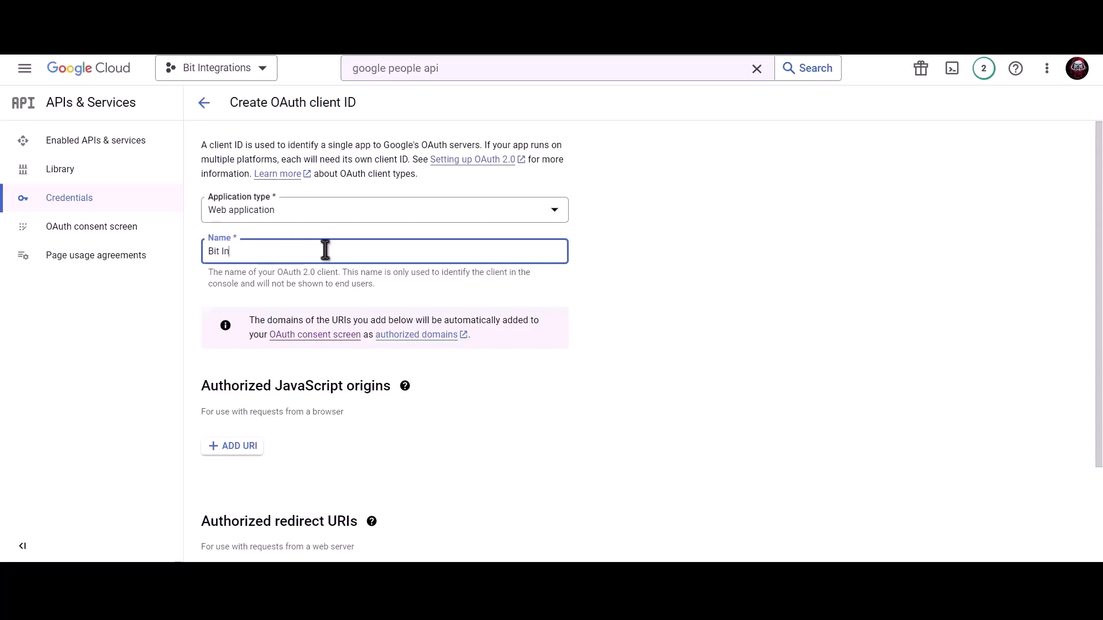
type("tegration")
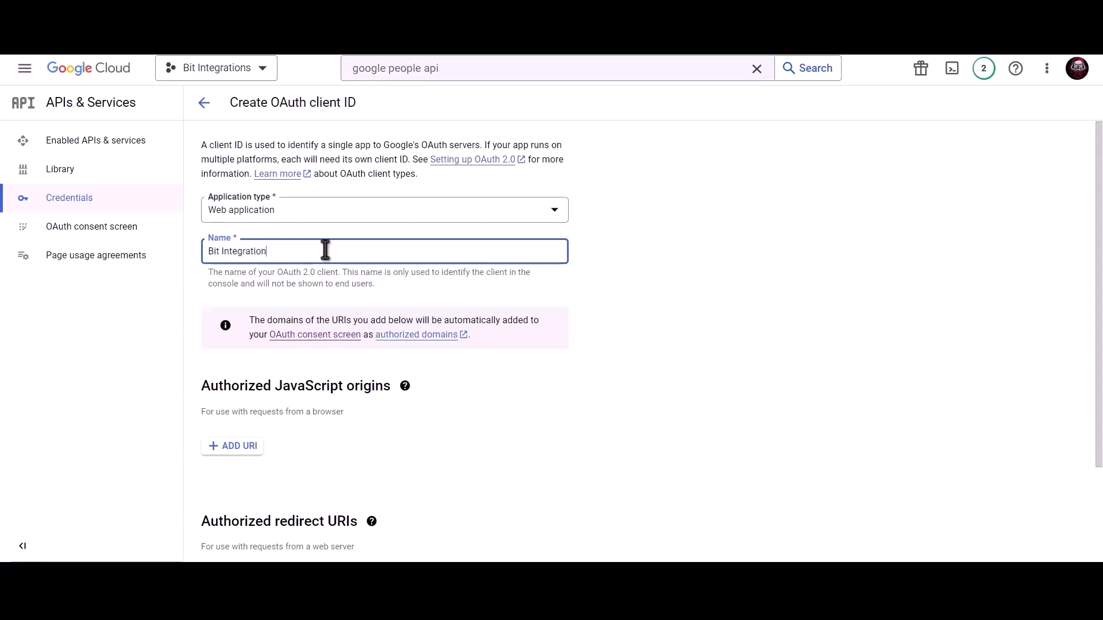
type("s")
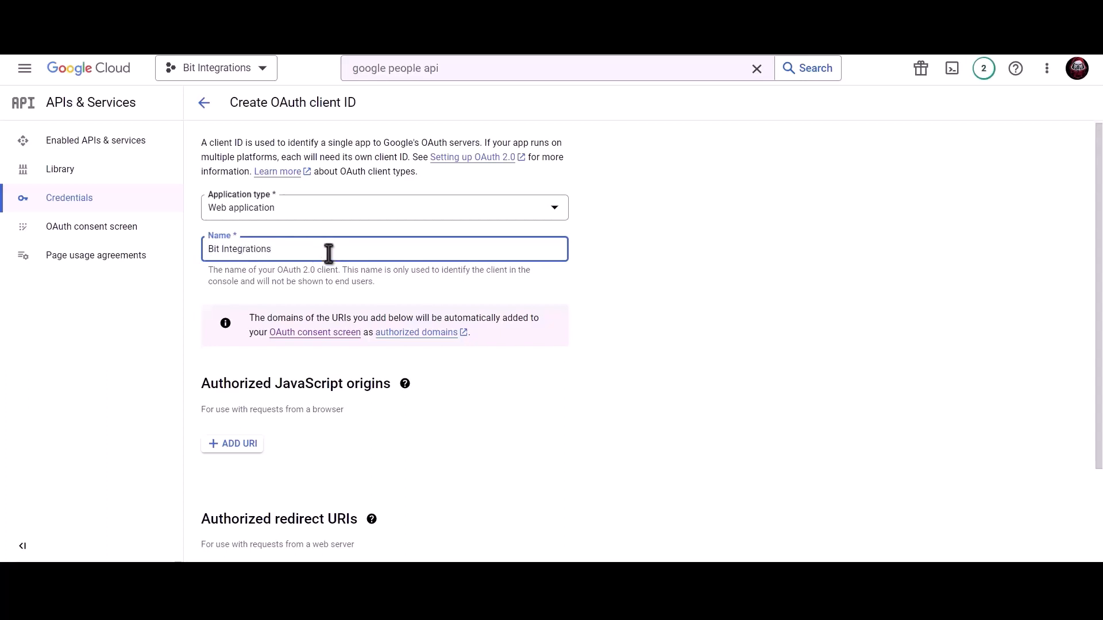
scroll(326, 256, "down", 2)
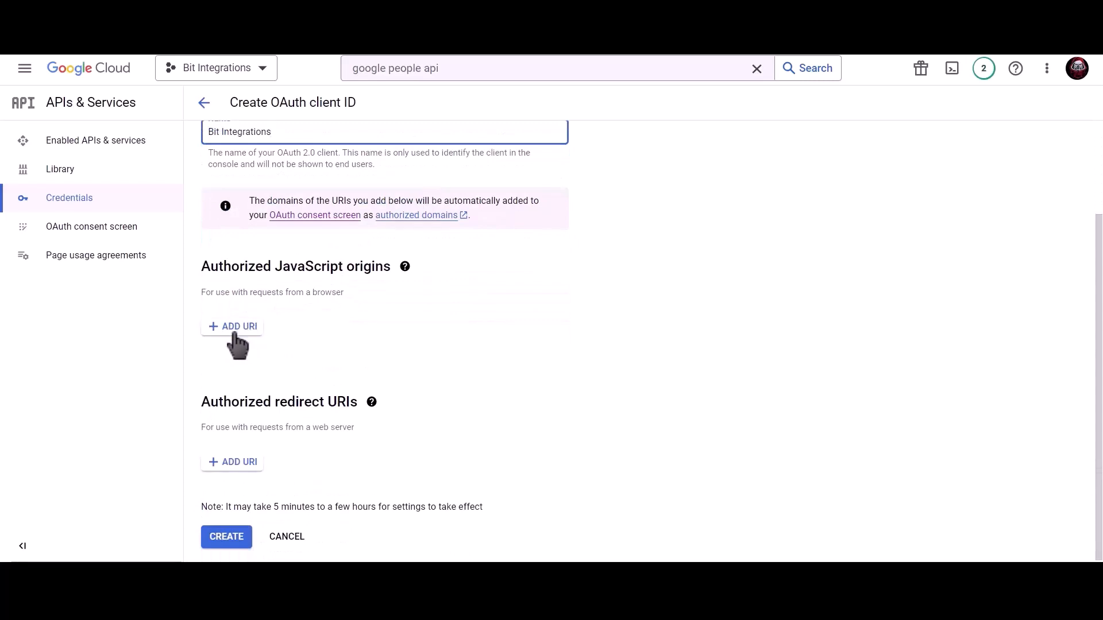
Add the site's homepage URL from the plugin page as an authorized JavaScript origin
left_click(260, 14)
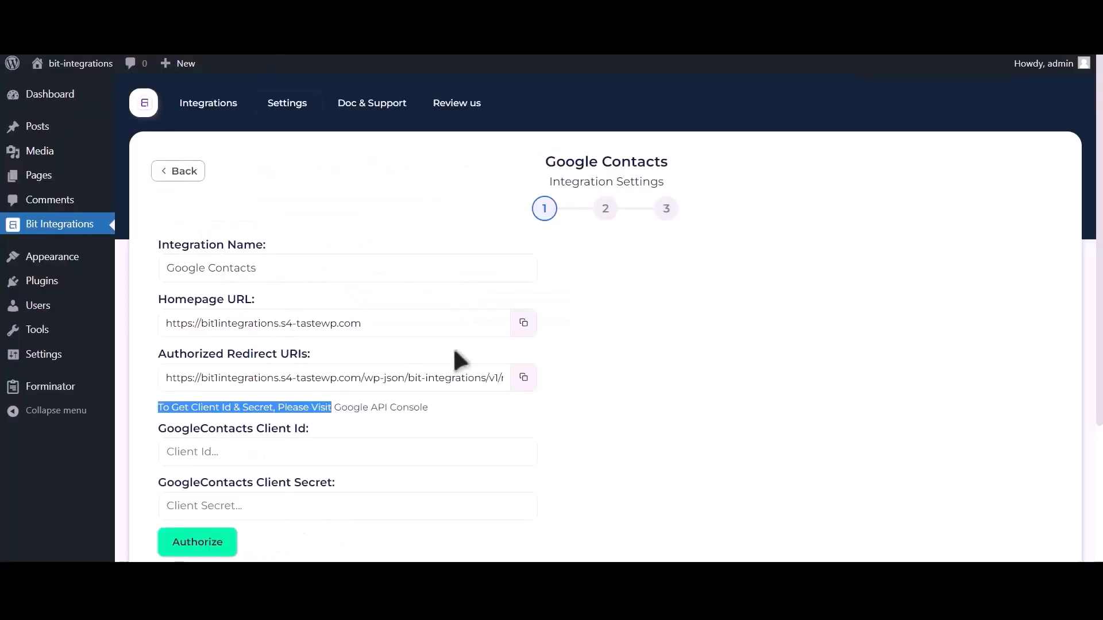
left_click(524, 322)
key("ctrl+shift+Tab")
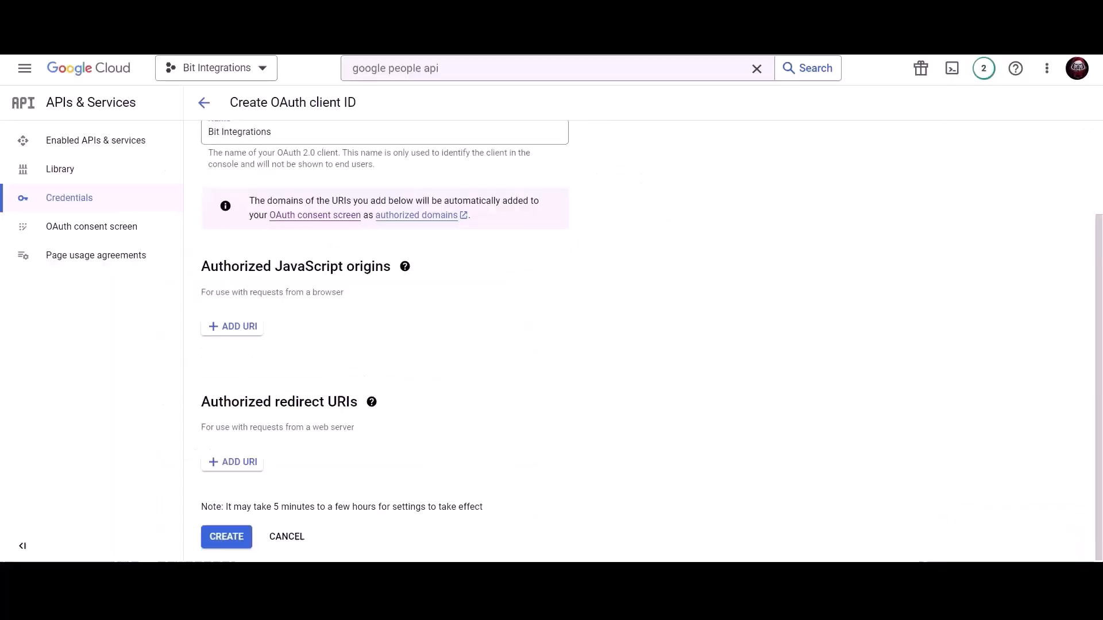
left_click(233, 330)
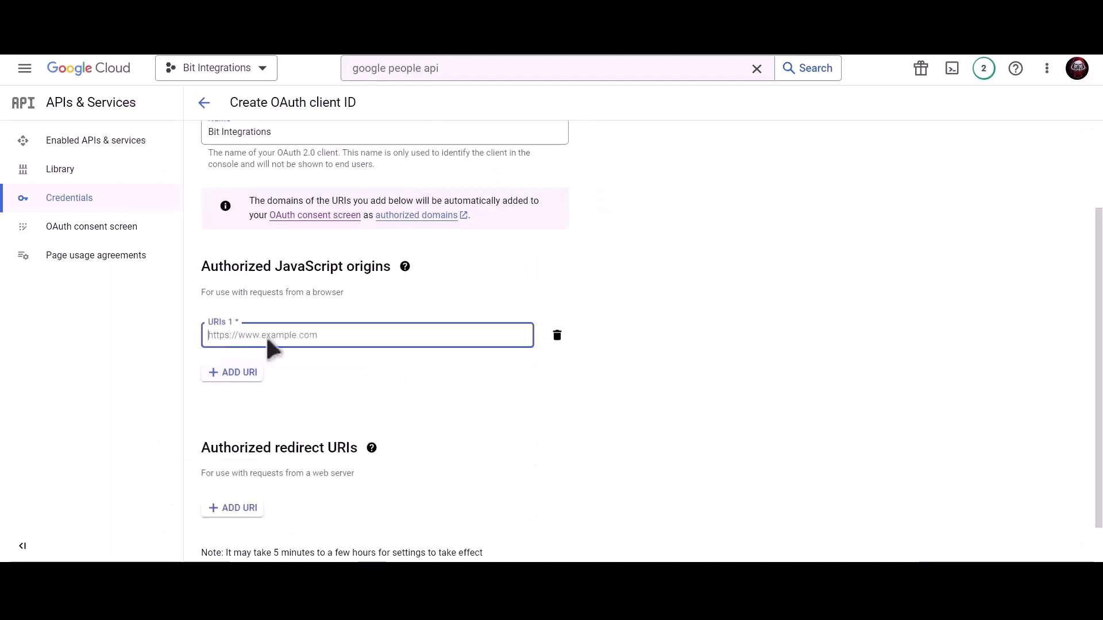
key("ctrl+v")
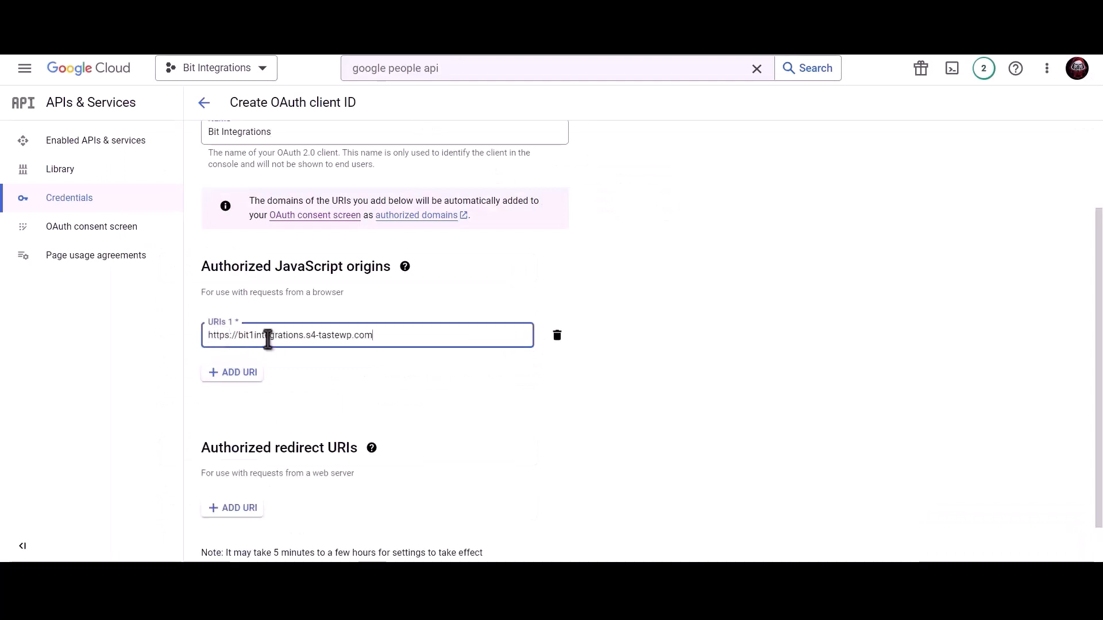
left_click(325, 364)
scroll(333, 369, "down", 1)
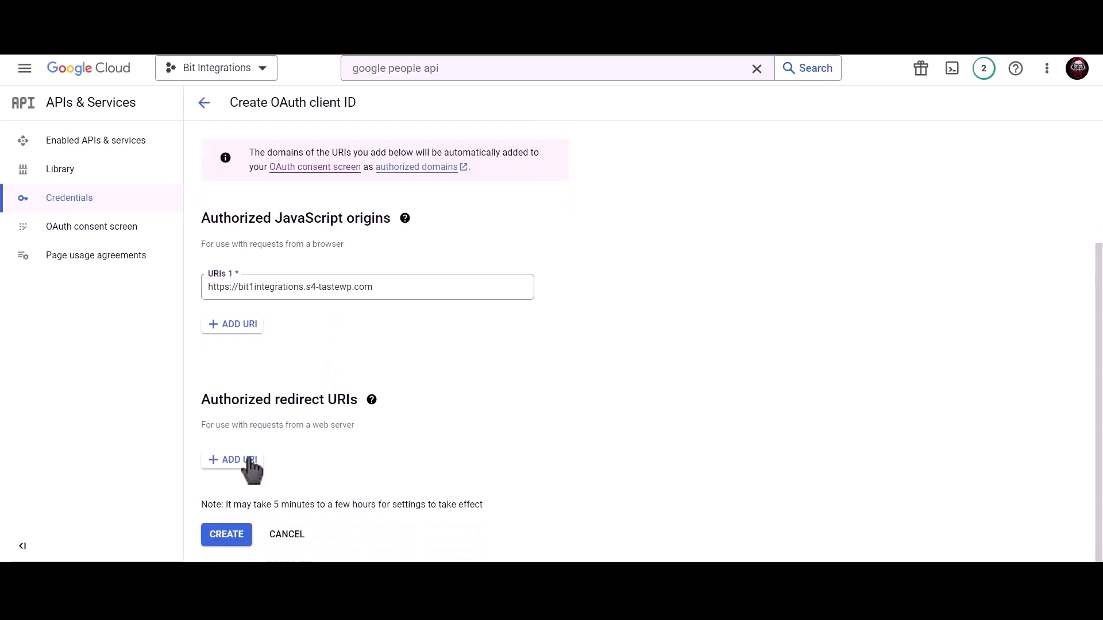
Add the plugin's redirect URI as an authorized redirect URI and create the client
left_click(259, 11)
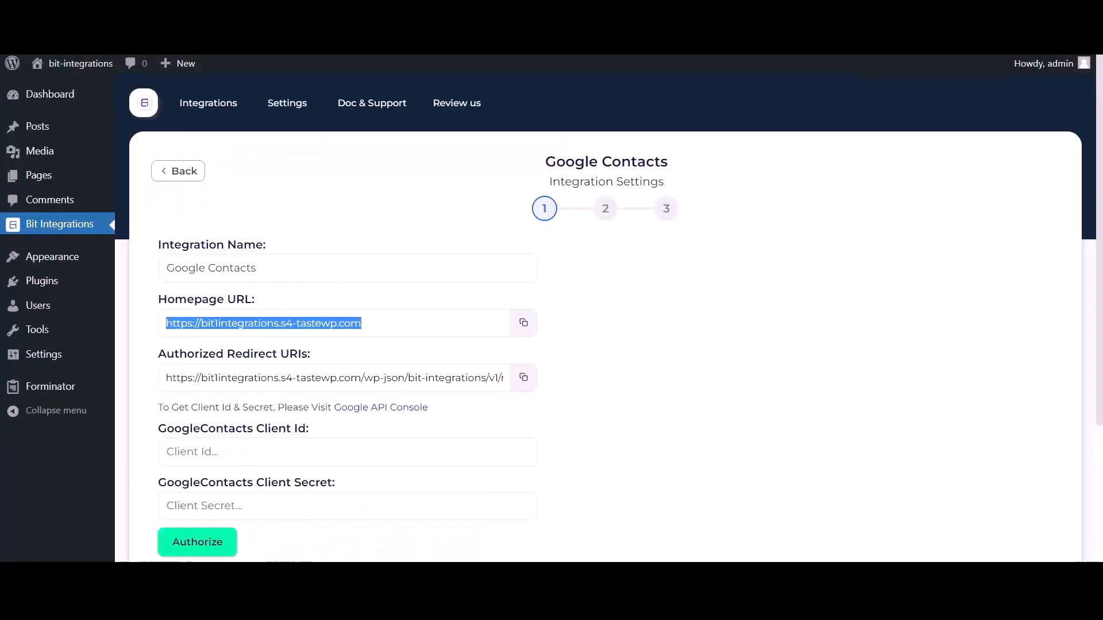
left_click(523, 377)
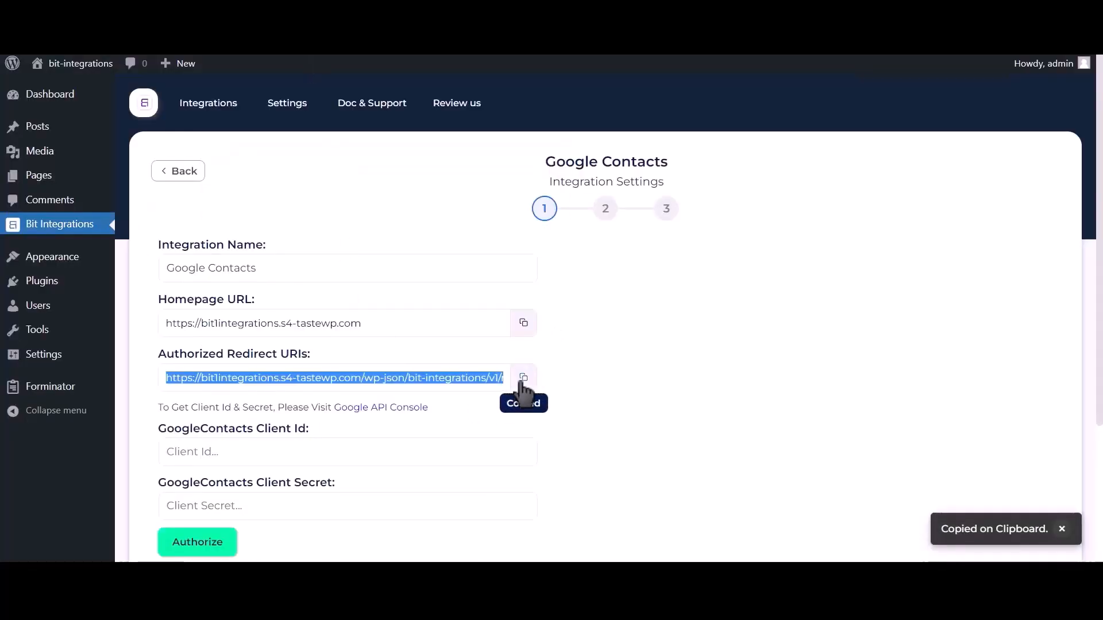
left_click(410, 12)
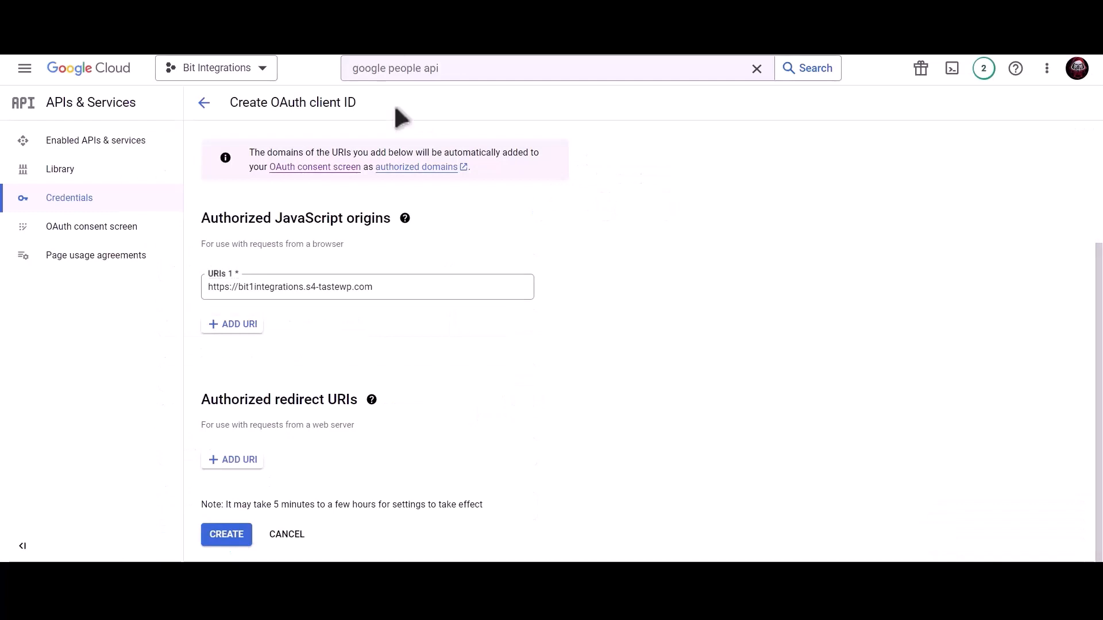
left_click(234, 460)
left_click(265, 466)
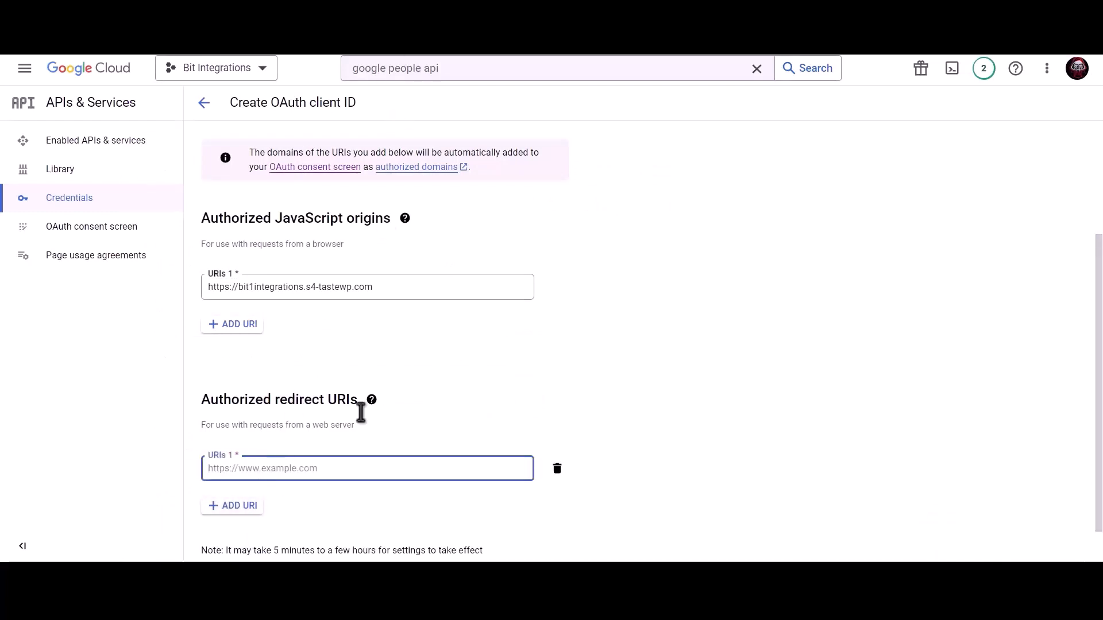
key("ctrl+v")
scroll(516, 397, "down", 1)
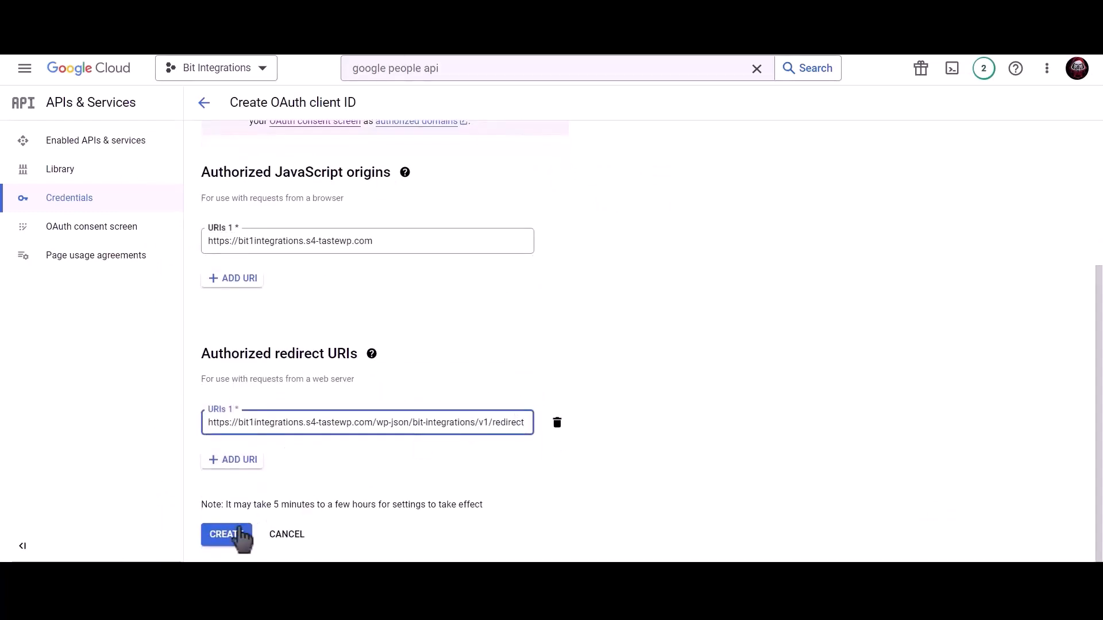
left_click(236, 535)
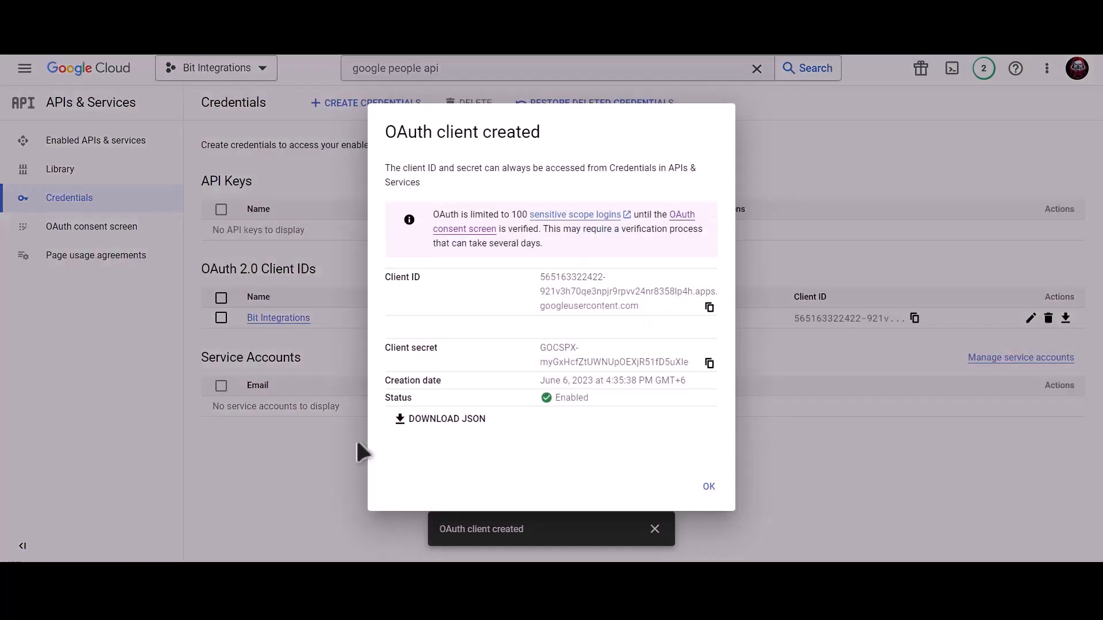
Copy the new client ID and client secret into the plugin's Client Id and Client Secret fields
left_click(710, 307)
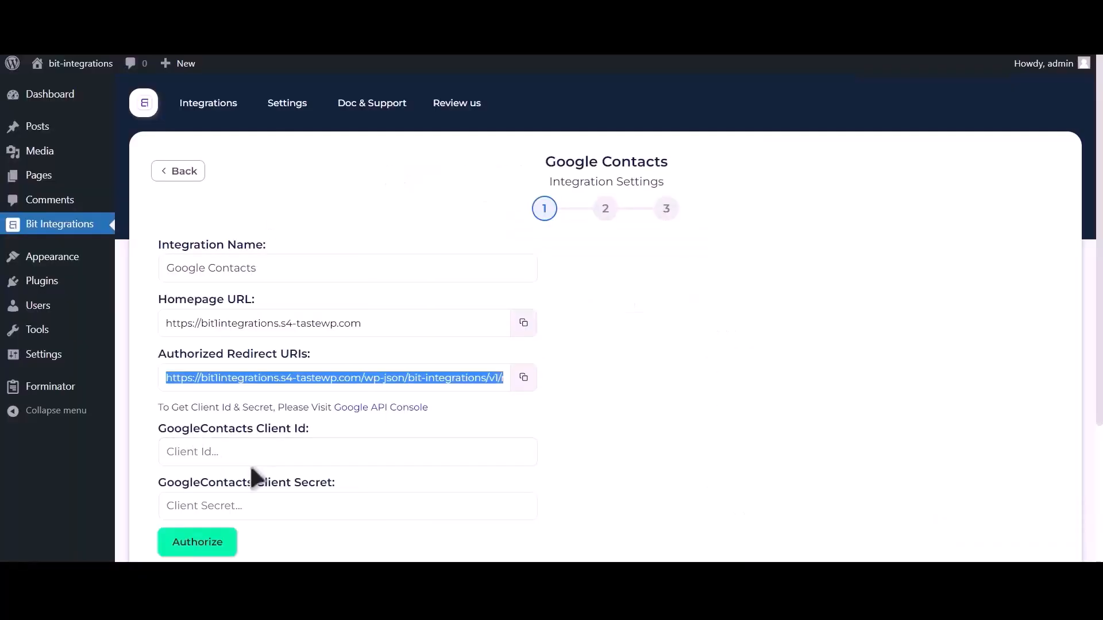
left_click(259, 453)
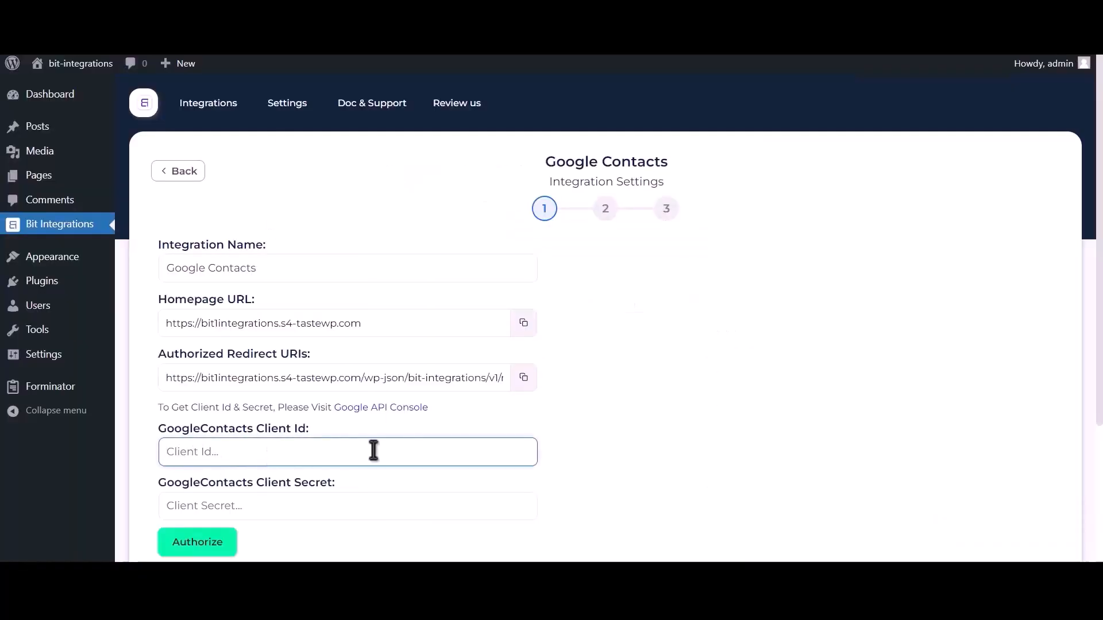
key("ctrl+v")
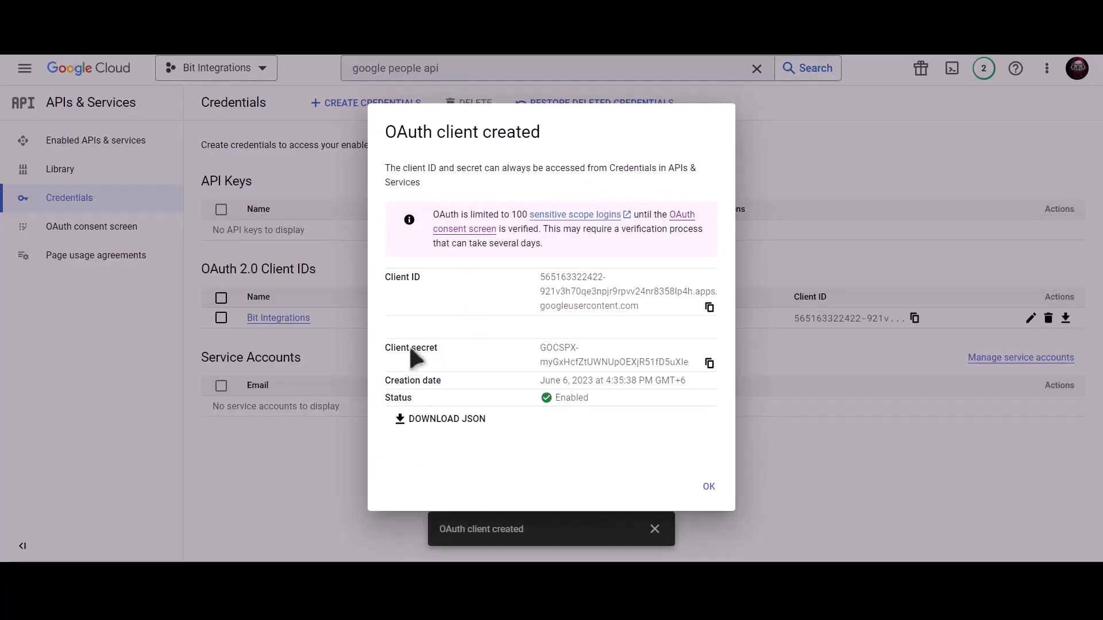
left_click(709, 363)
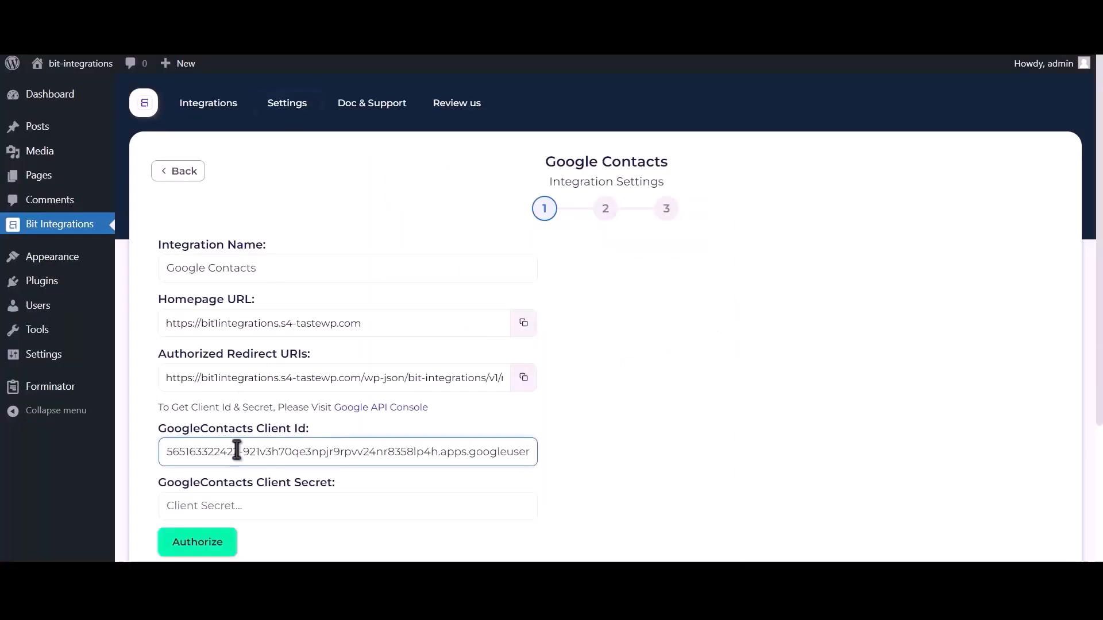
left_click(238, 503)
key("ctrl+v")
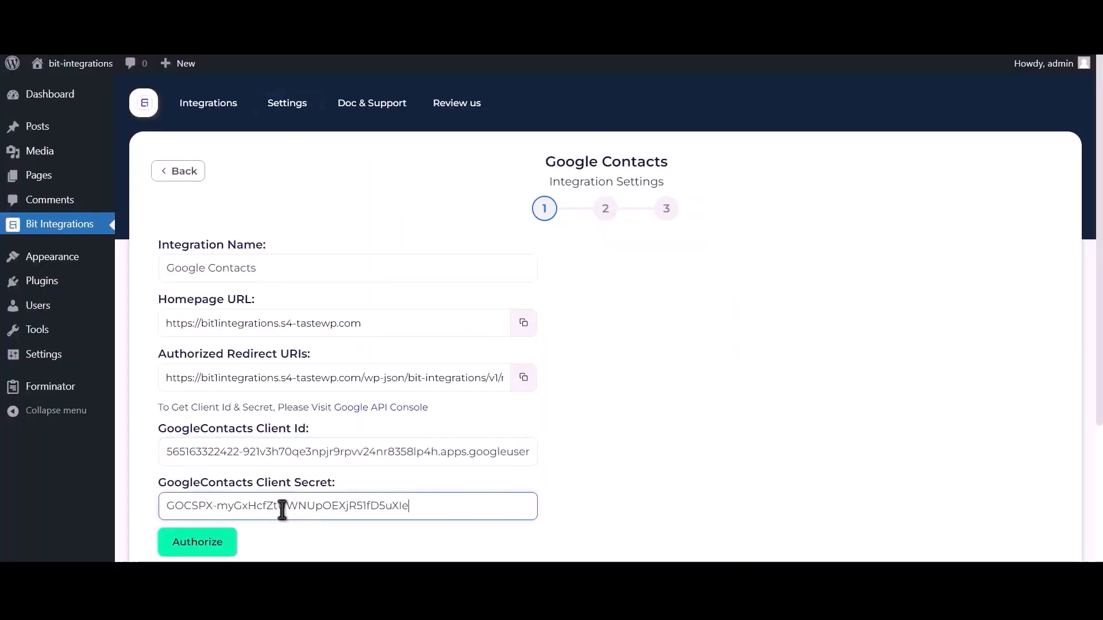
left_click(215, 547)
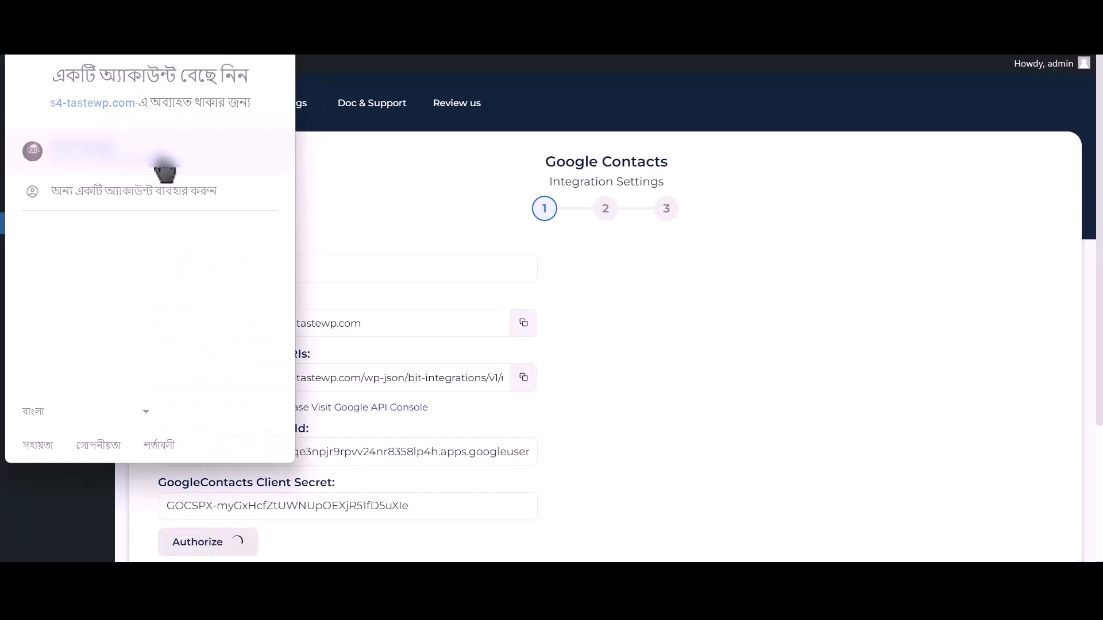
Sign in with the Google account, bypass the unverified-app warning, and grant contacts access
left_click(165, 169)
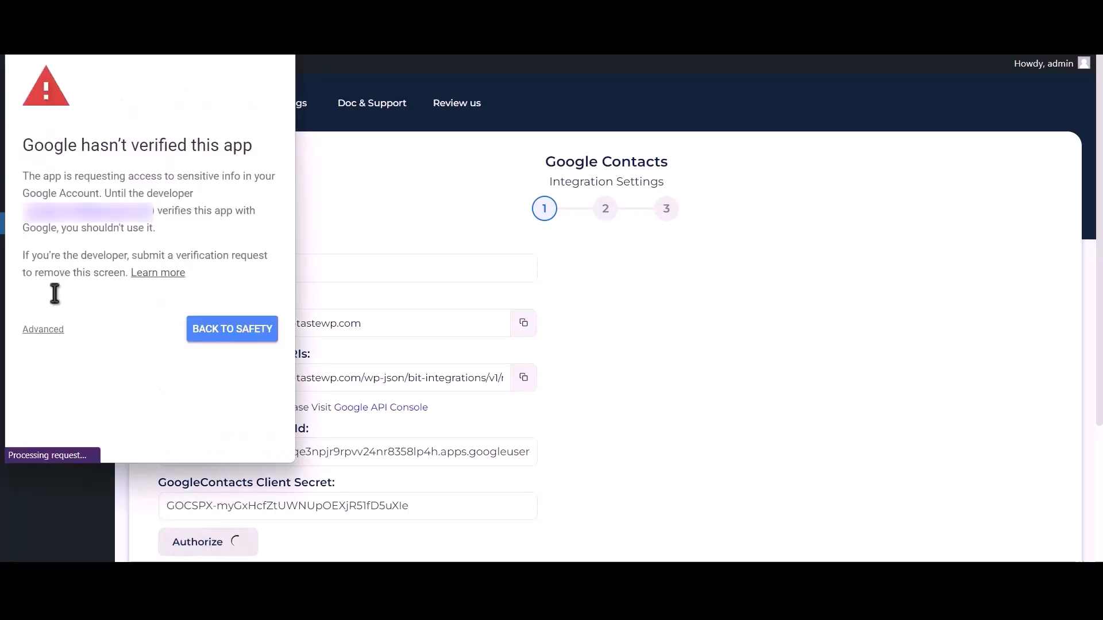
left_click(48, 332)
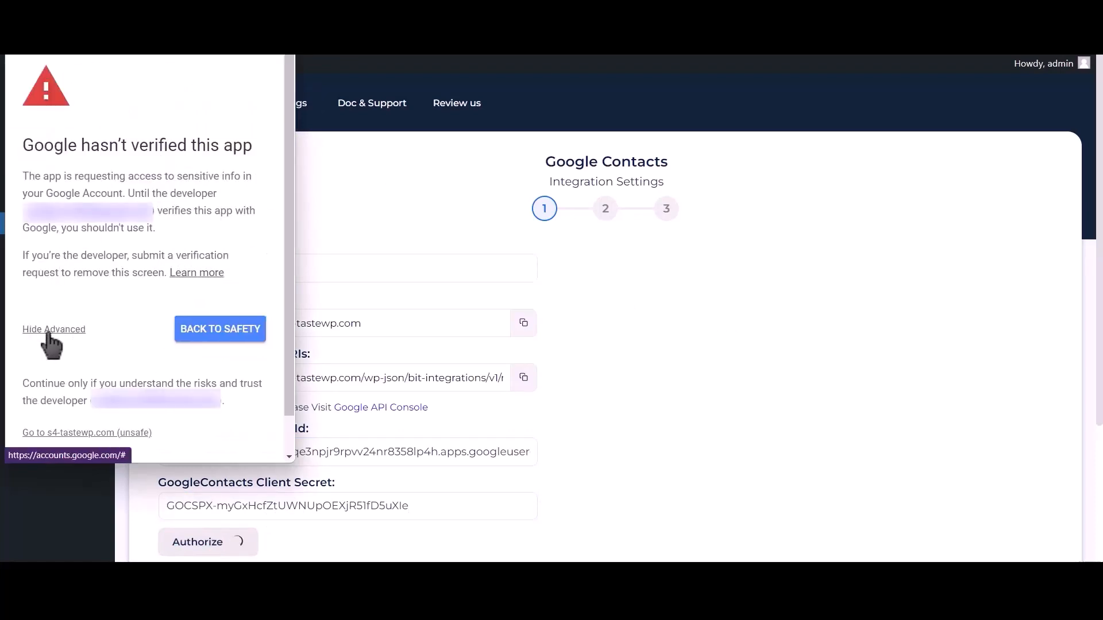
left_click(119, 433)
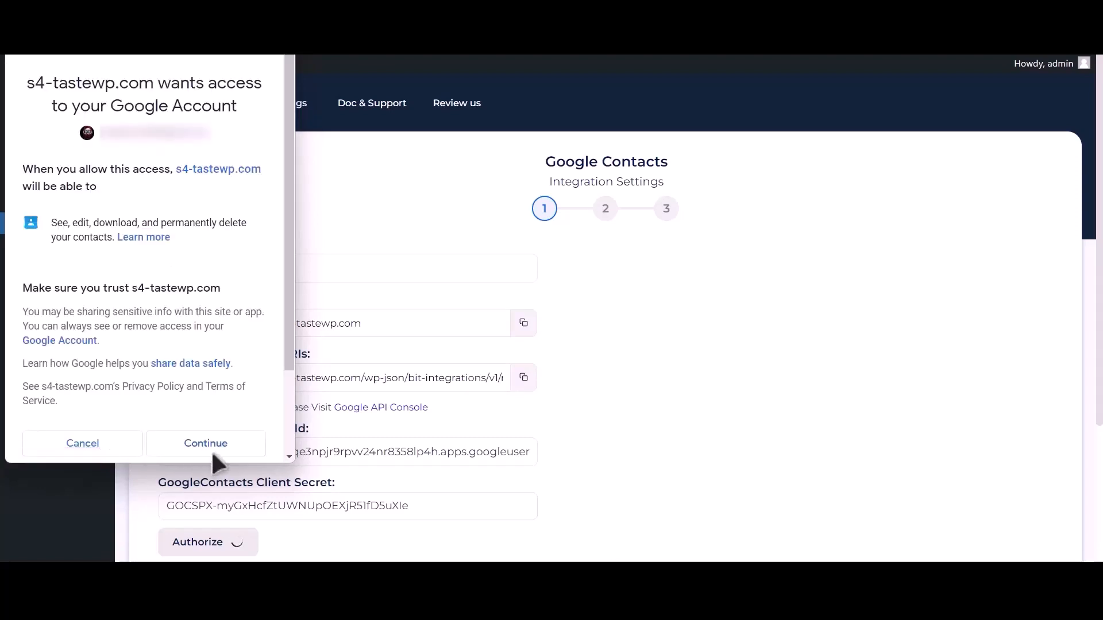
left_click(205, 451)
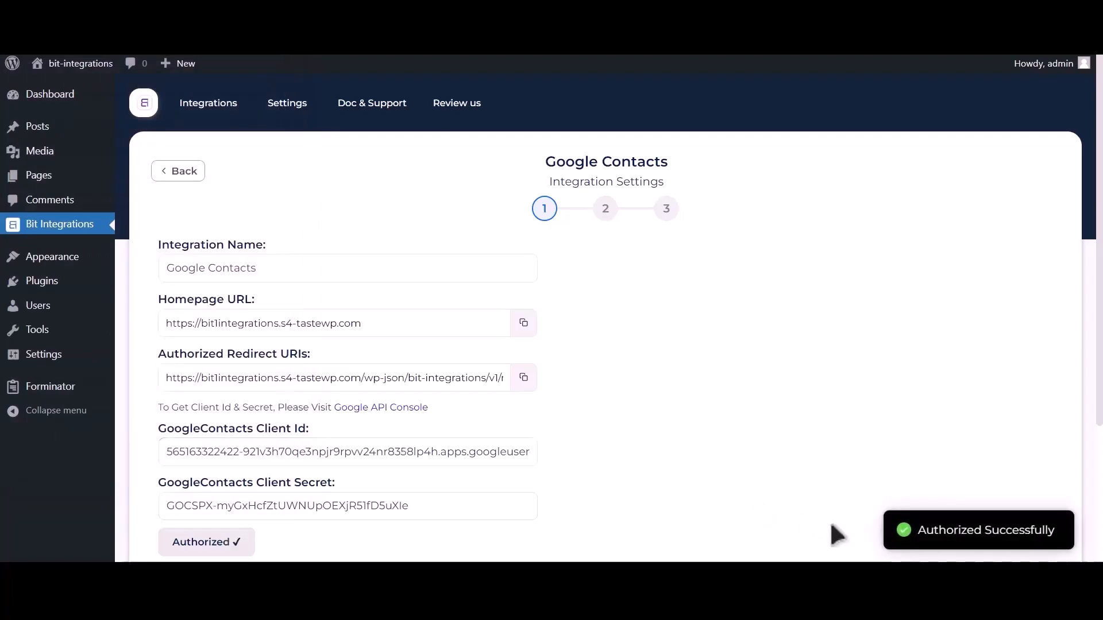
left_click_drag(919, 530, 1055, 527)
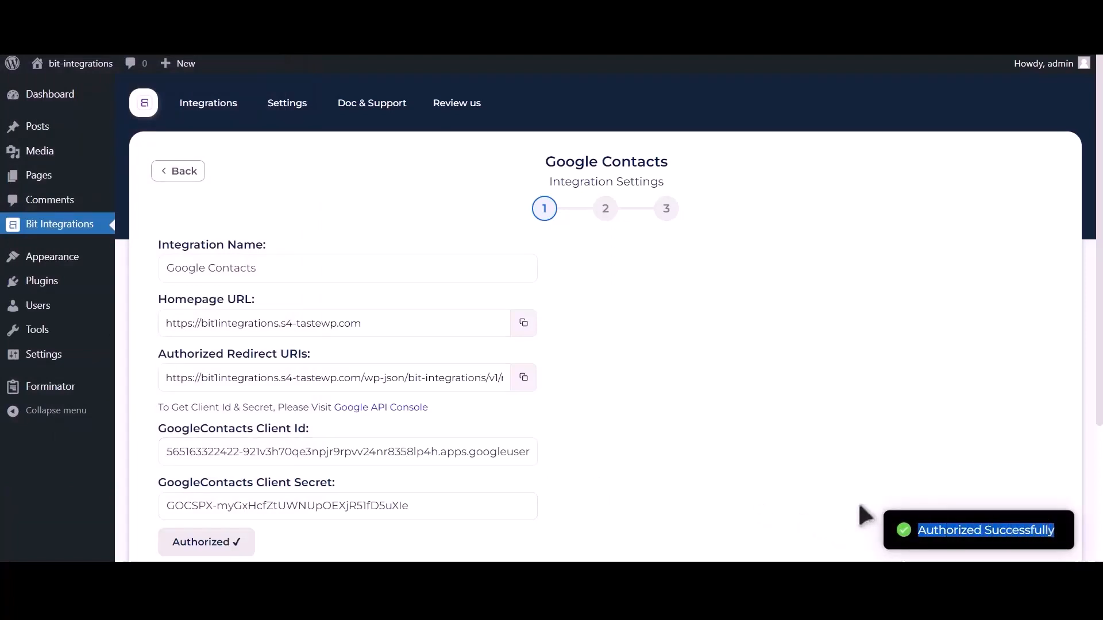
scroll(862, 511, "down", 3)
left_click(764, 421)
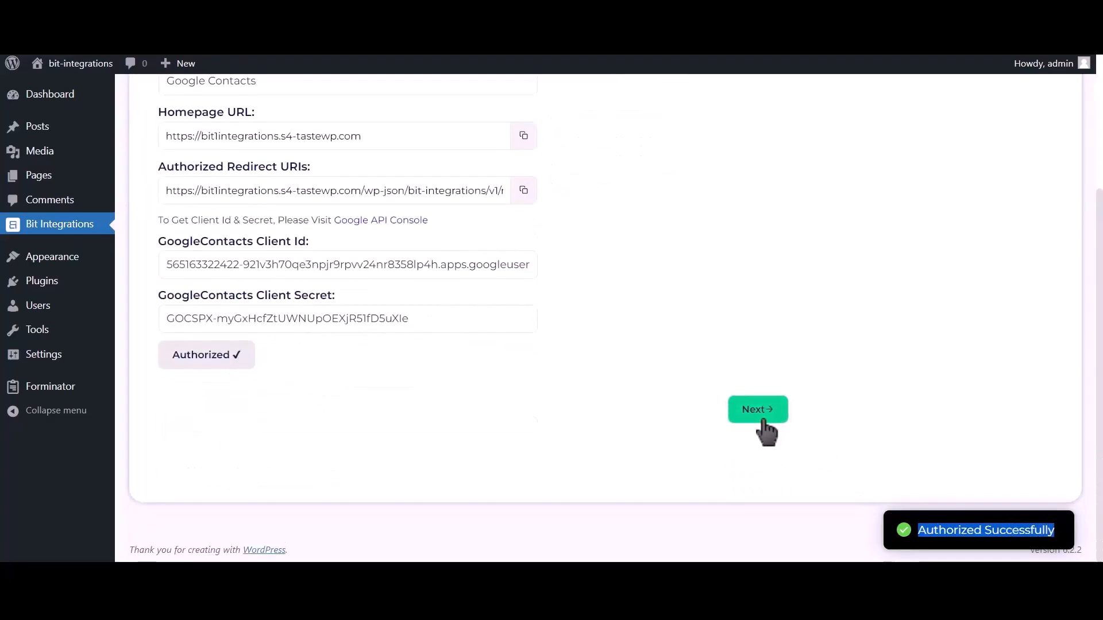
Choose 'Create a contact' and map Phone Number-1 to Phone Number and Name-1 to Name
scroll(472, 345, "up", 3)
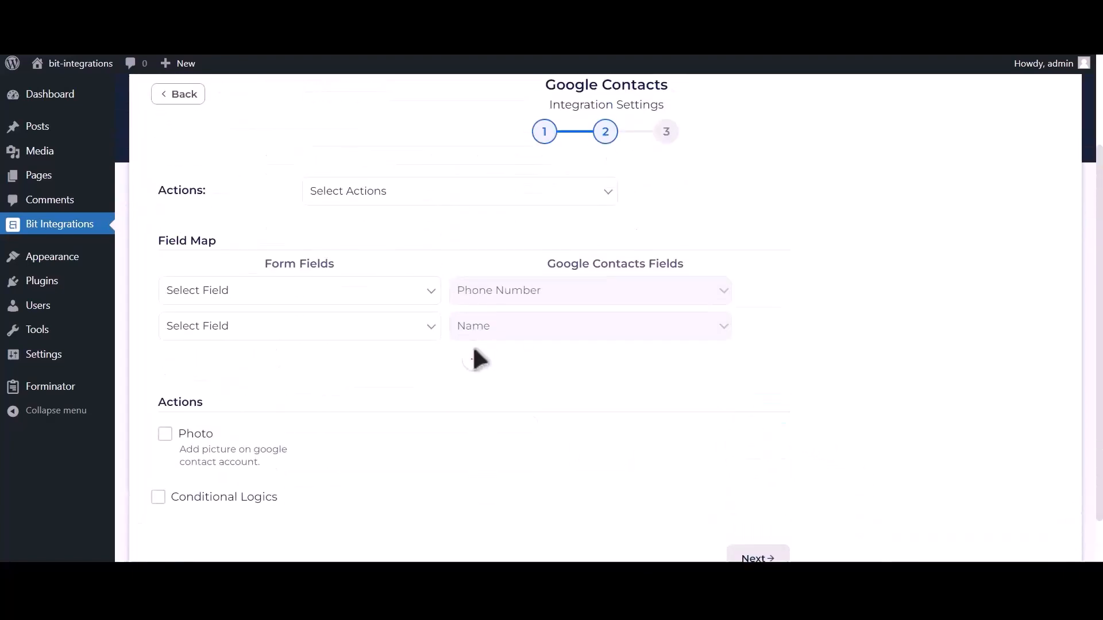
left_click(434, 205)
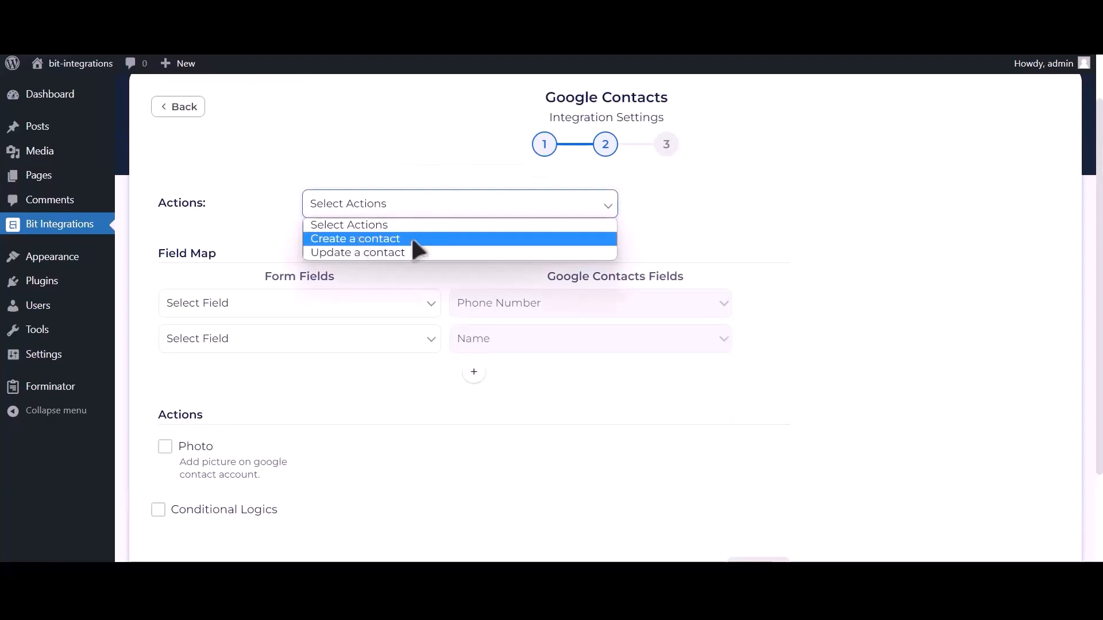
left_click(418, 238)
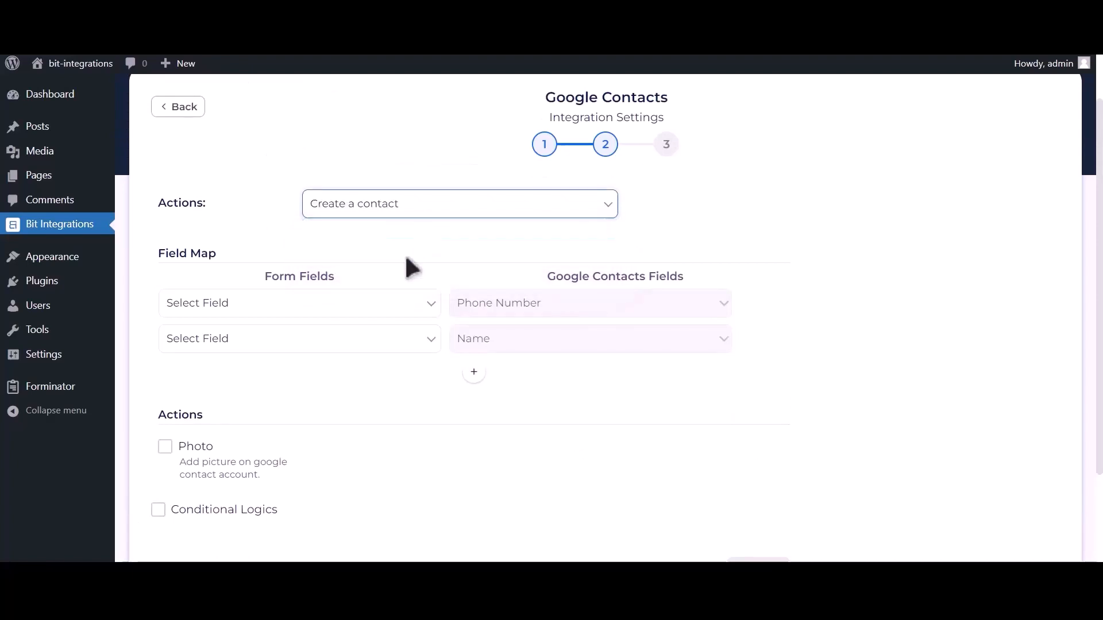
left_click(278, 304)
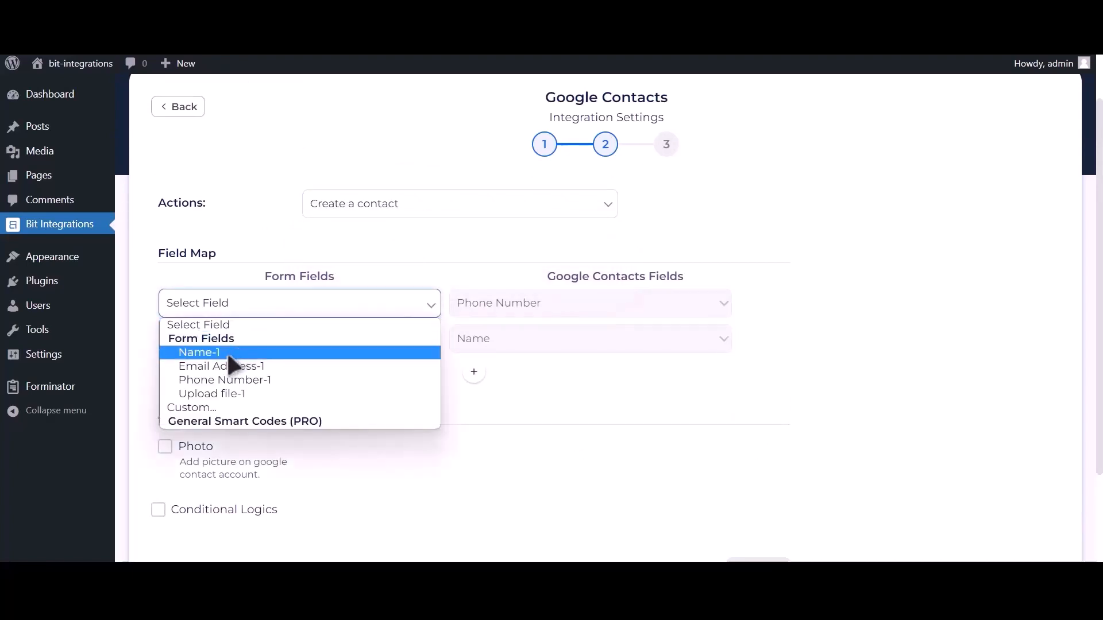
left_click(269, 381)
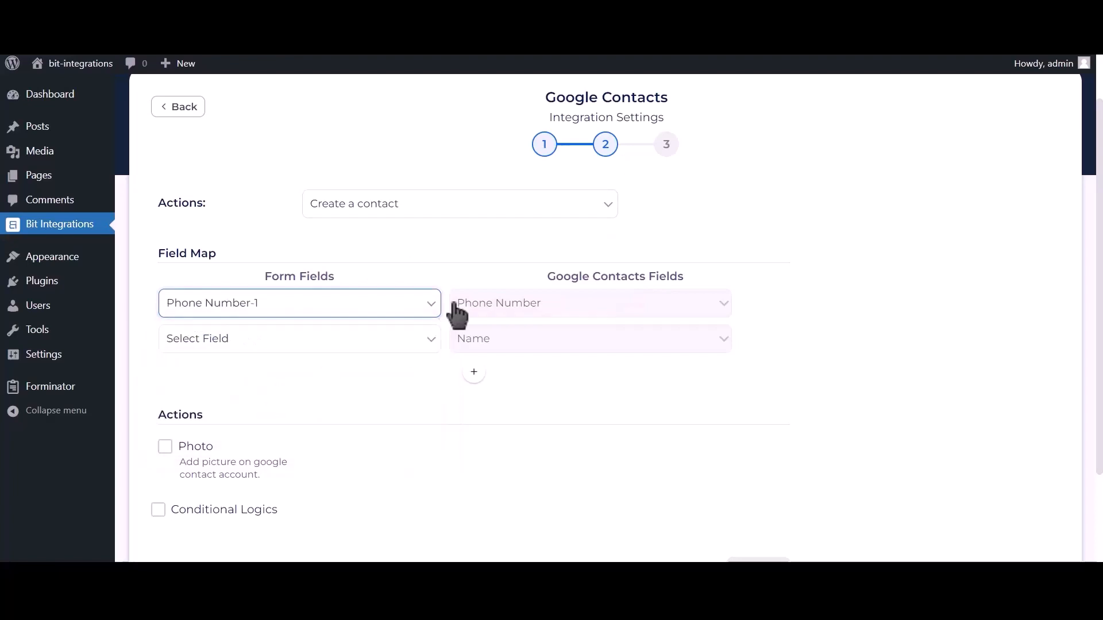
left_click(362, 345)
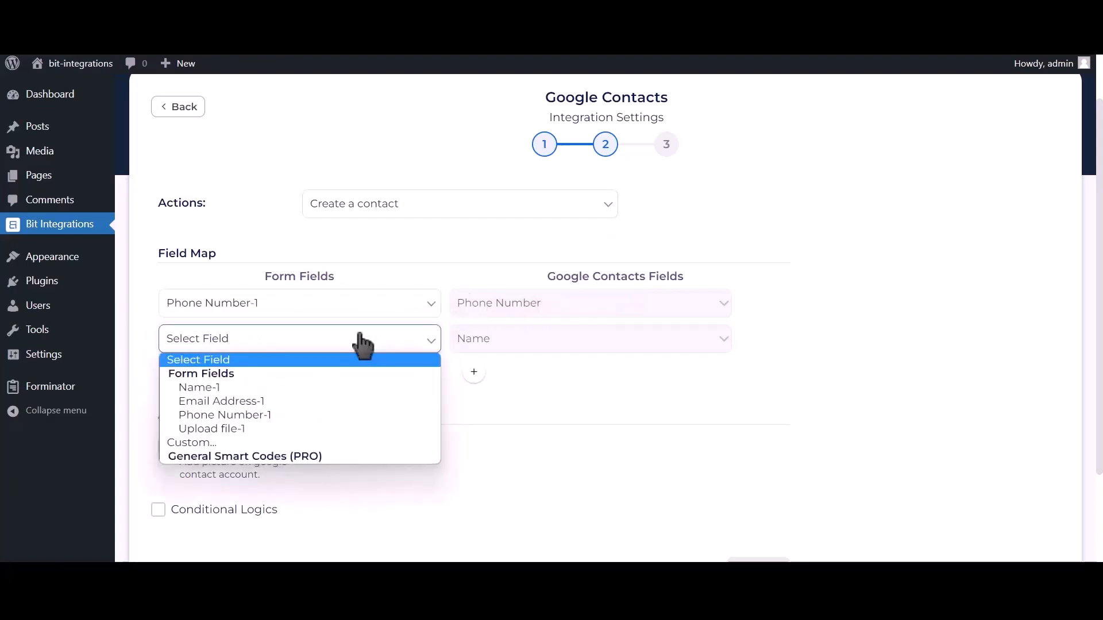
left_click(279, 385)
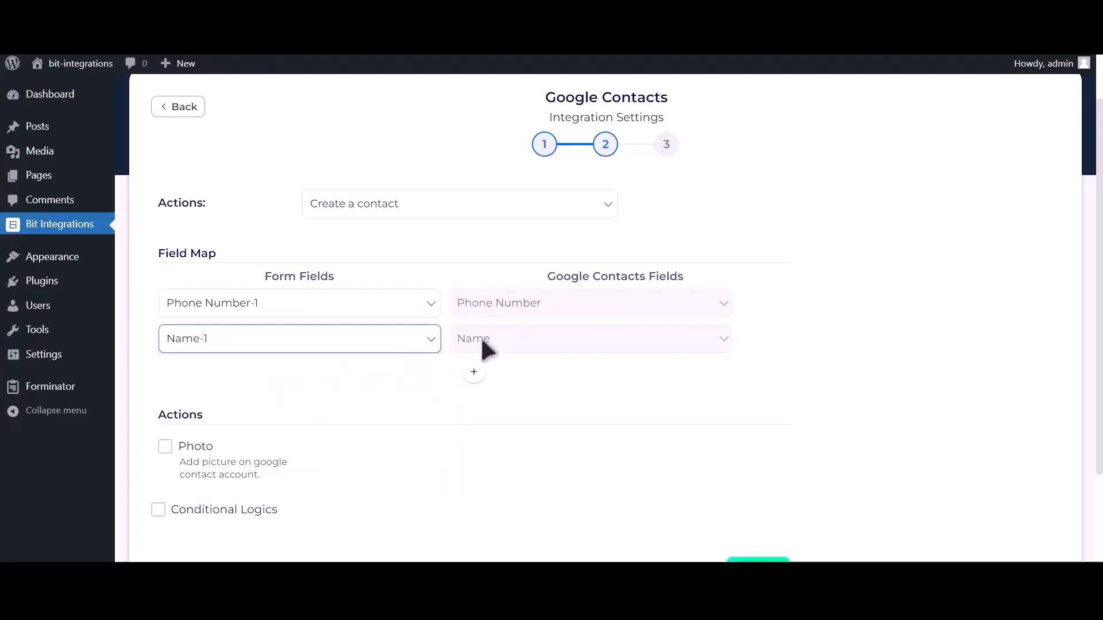
Add a mapping row linking Email Address-1 to the contact's email
left_click(474, 372)
left_click(330, 381)
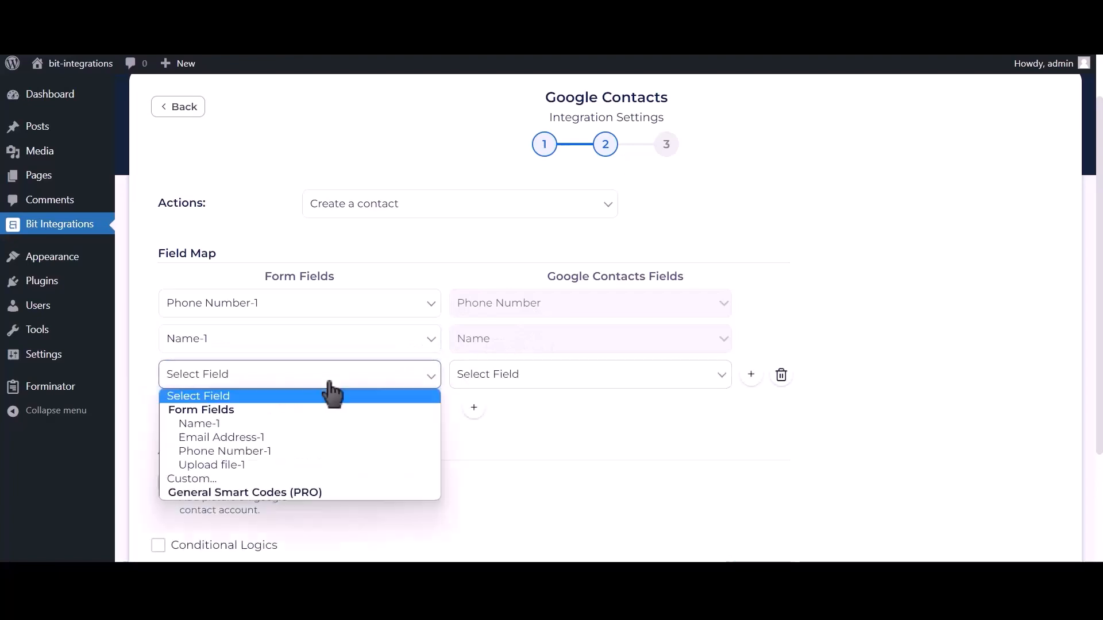
left_click(265, 438)
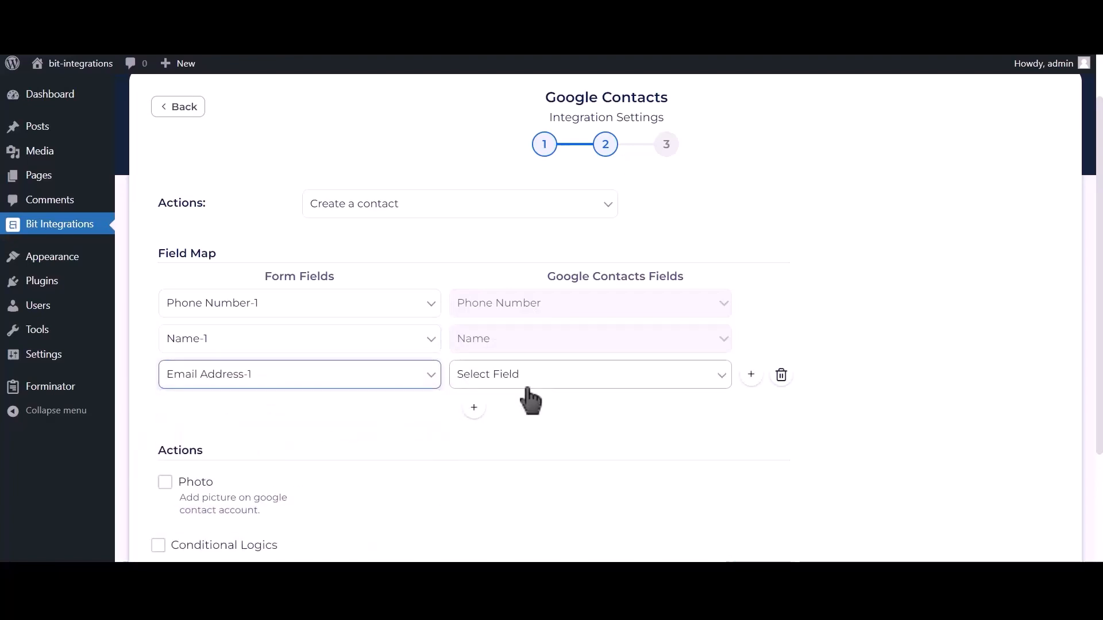
left_click(597, 381)
left_click(481, 479)
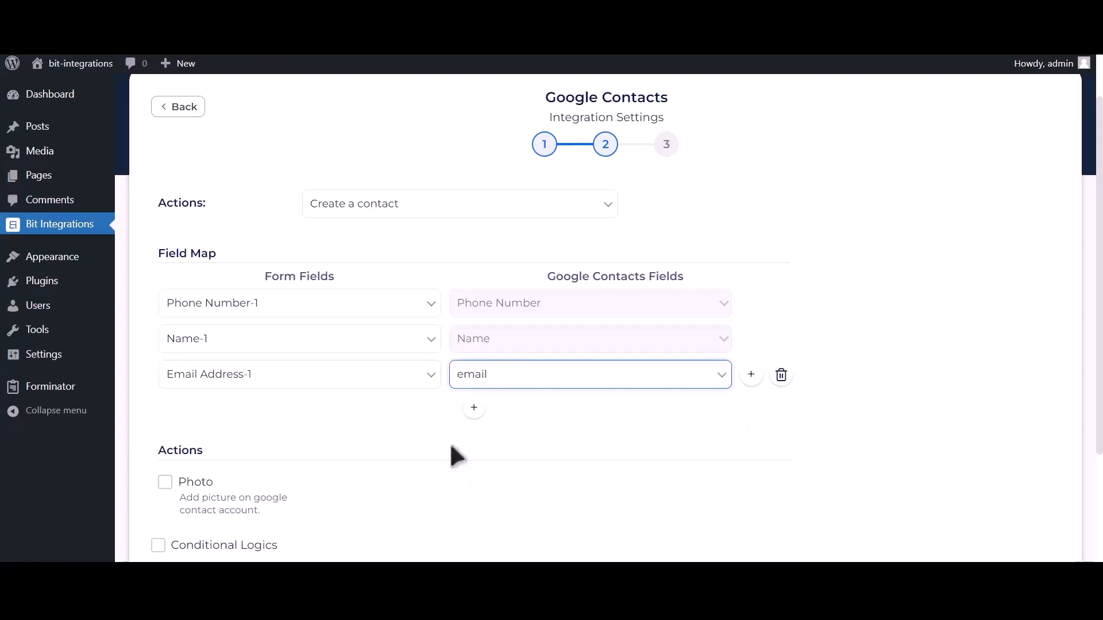
scroll(451, 445, "down", 2)
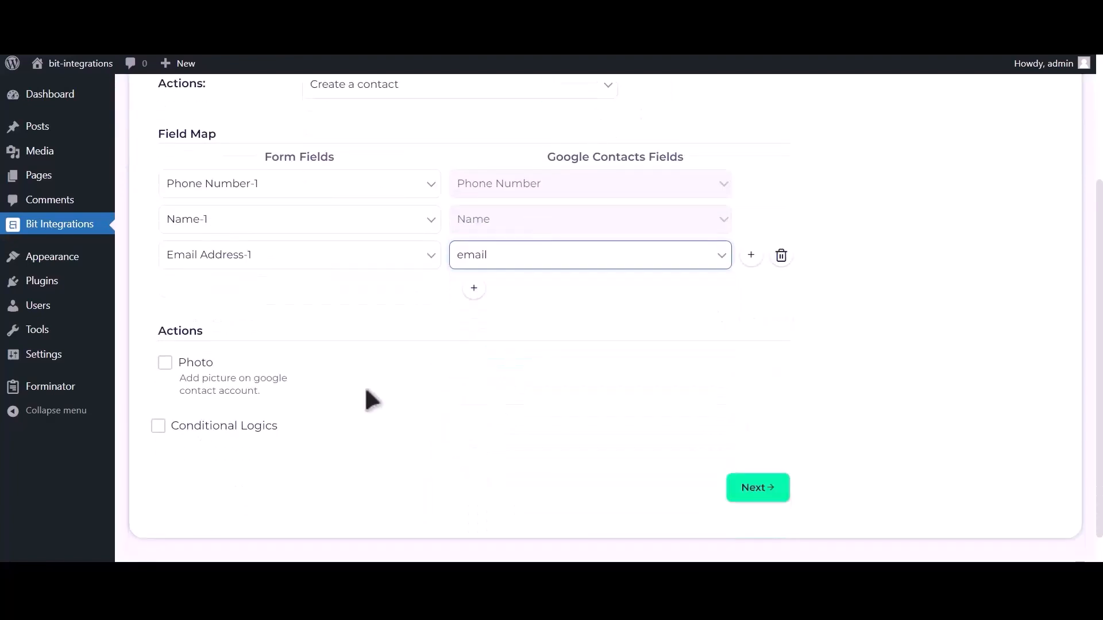
Enable the Photo action using Upload file-1 as the contact photo
left_click(165, 367)
left_click(550, 319)
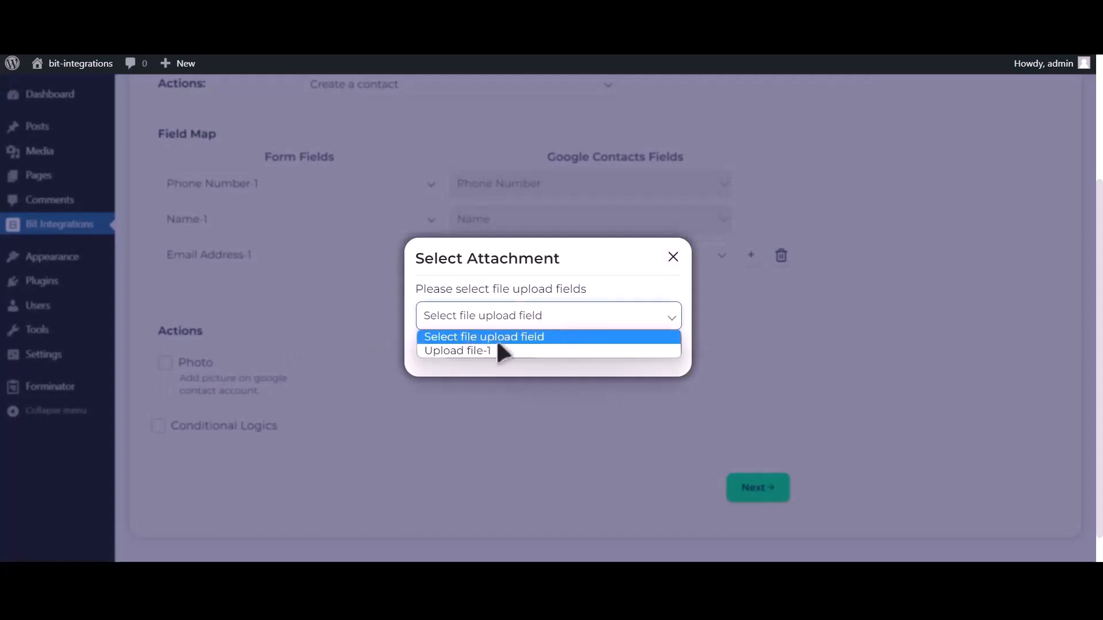
left_click(485, 350)
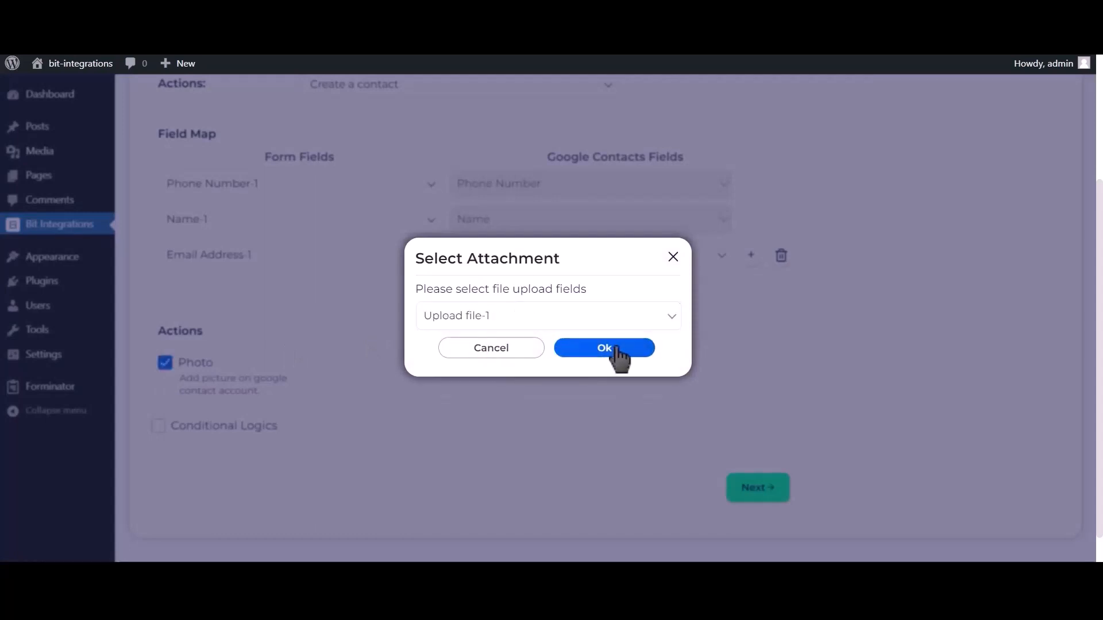
left_click(614, 347)
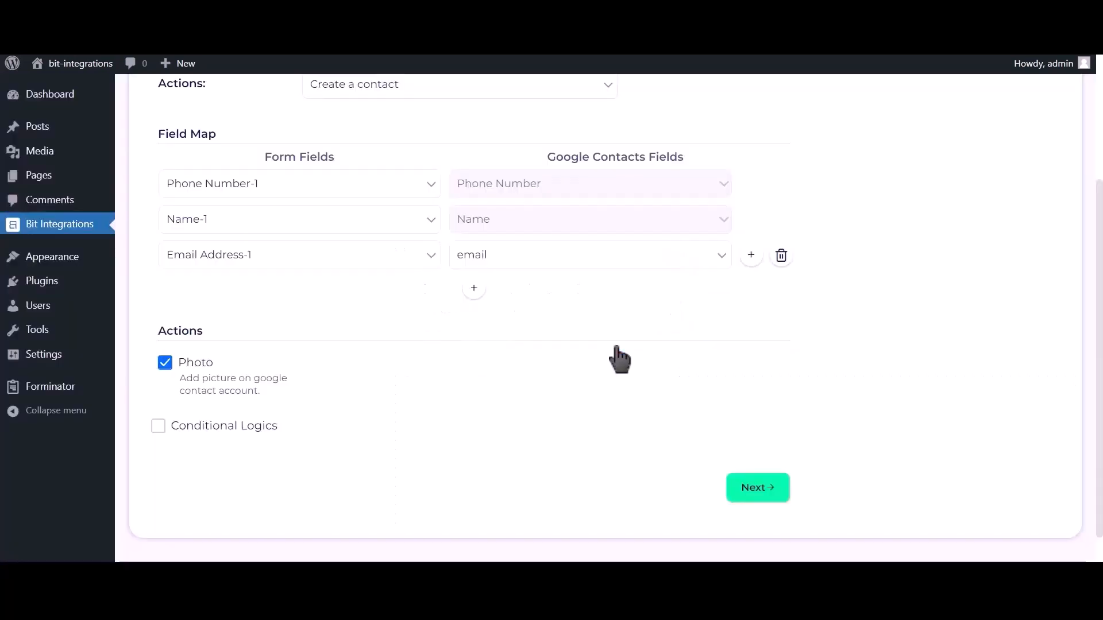
Leave conditional logic off, then finish and save the integration
left_click(239, 427)
scroll(238, 436, "down", 2)
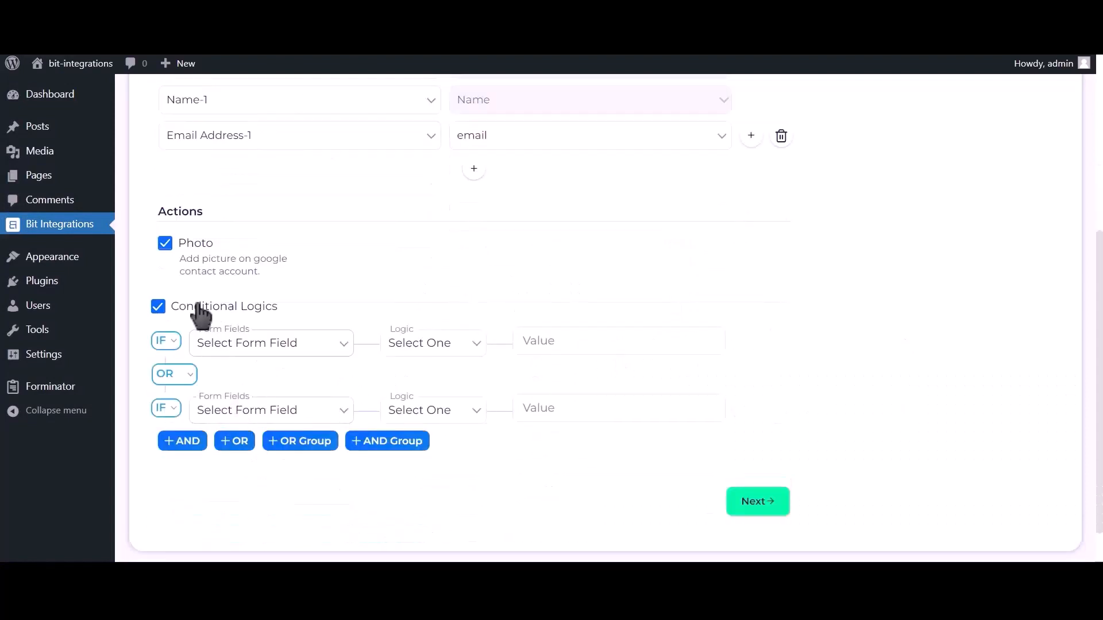
left_click(243, 307)
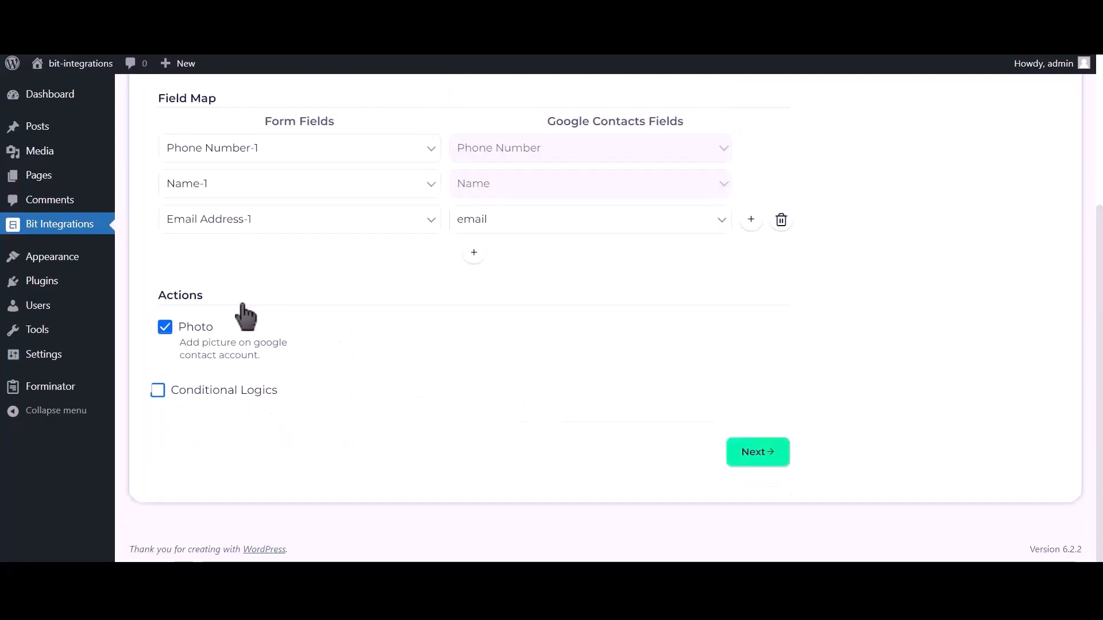
left_click(758, 452)
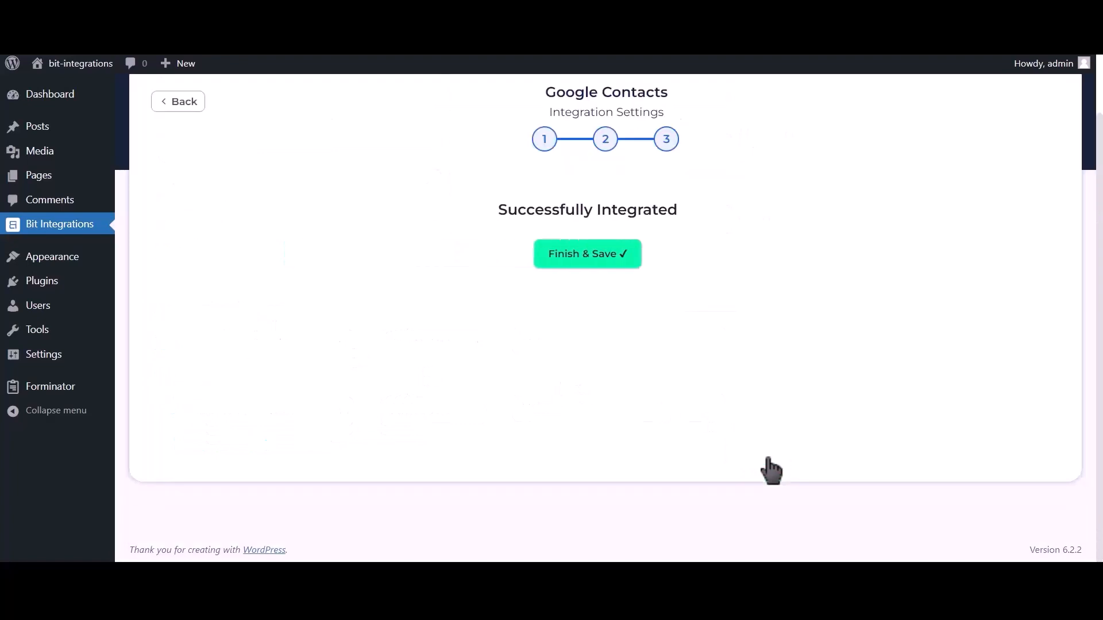
left_click(614, 256)
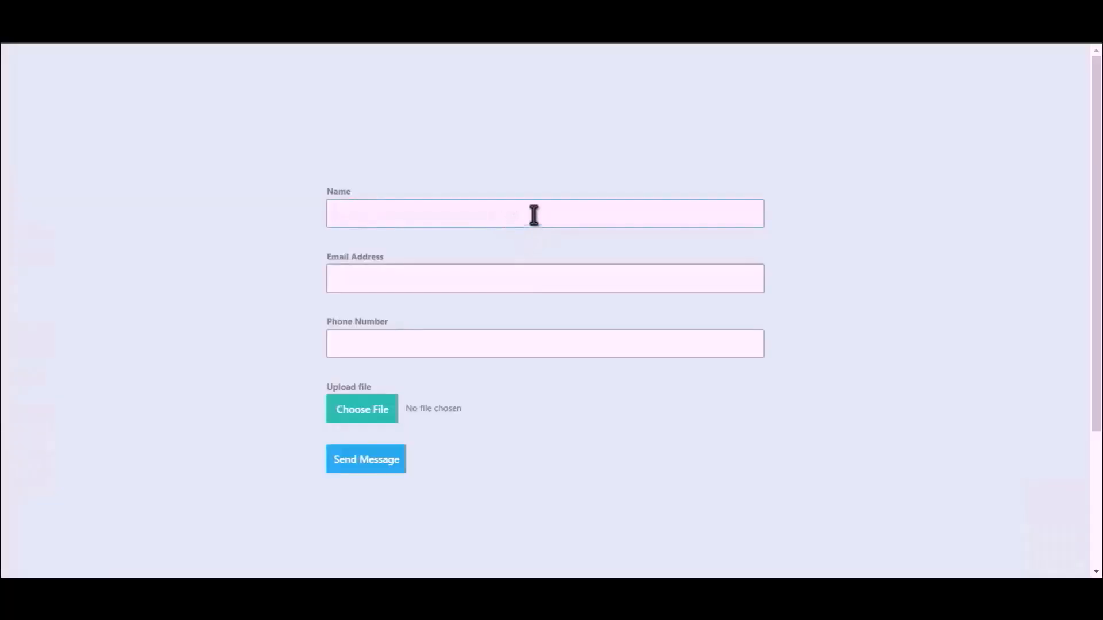
Fill the form with the name 'Bit Integrations', a contact e-mail address and a phone number
type("Bit Integrations")
left_click(534, 275)
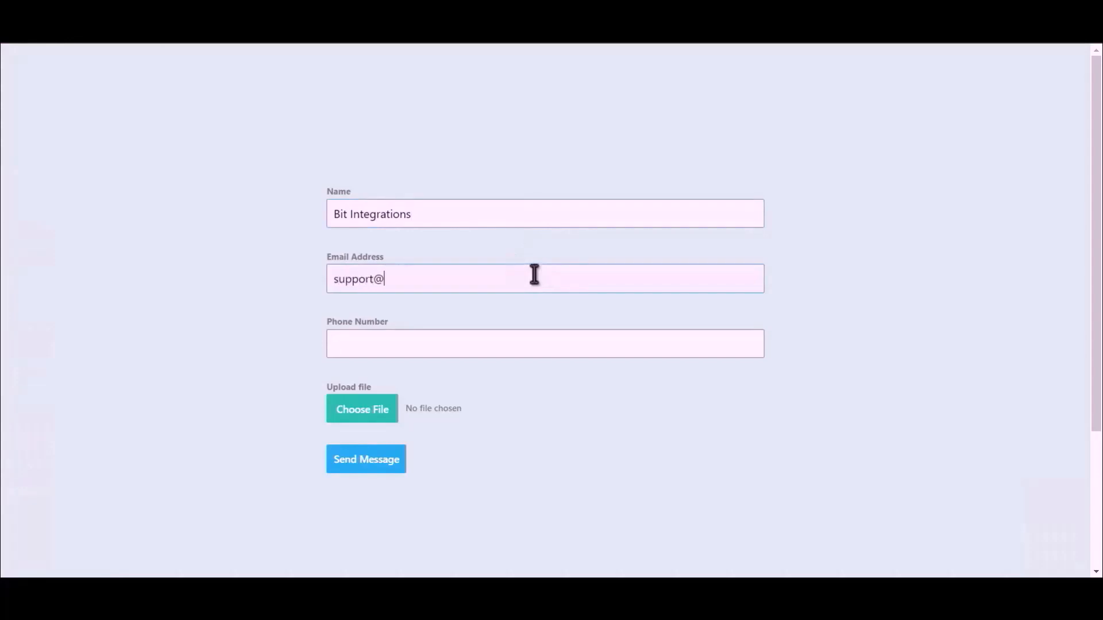
left_click(481, 346)
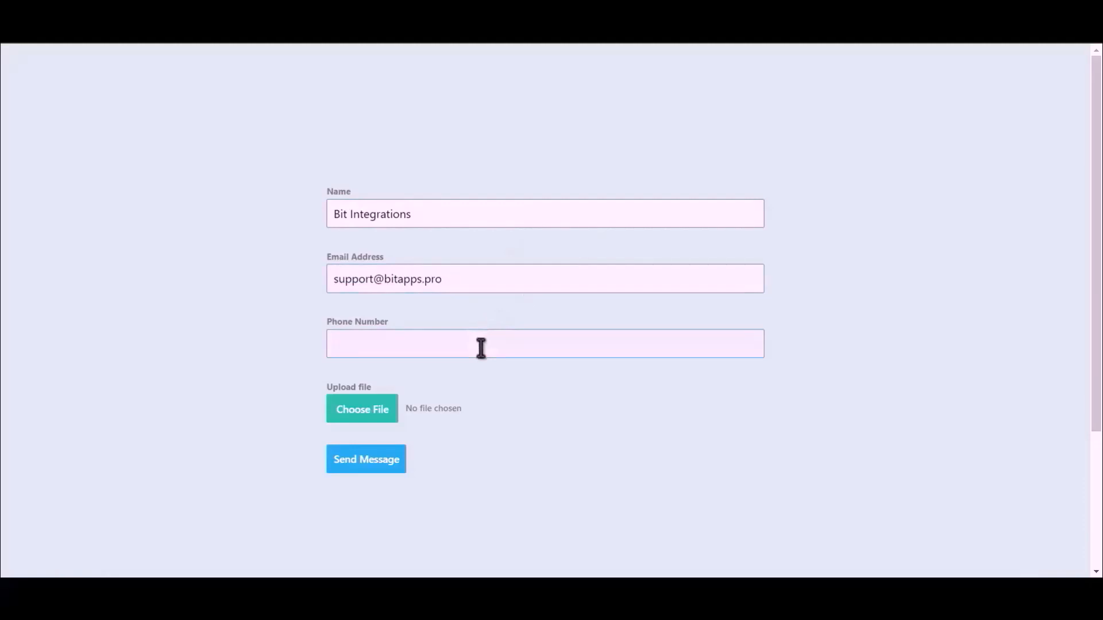
type("444555666")
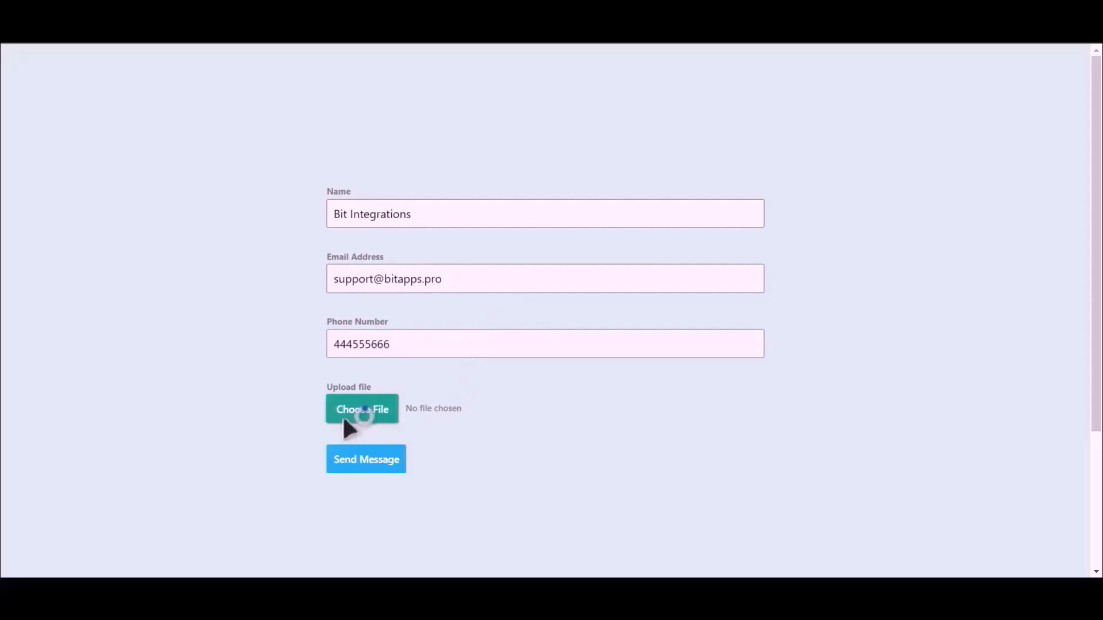
Attach the Bit Integrations.png image and send the message
left_click(344, 419)
double_click(154, 138)
left_click(366, 461)
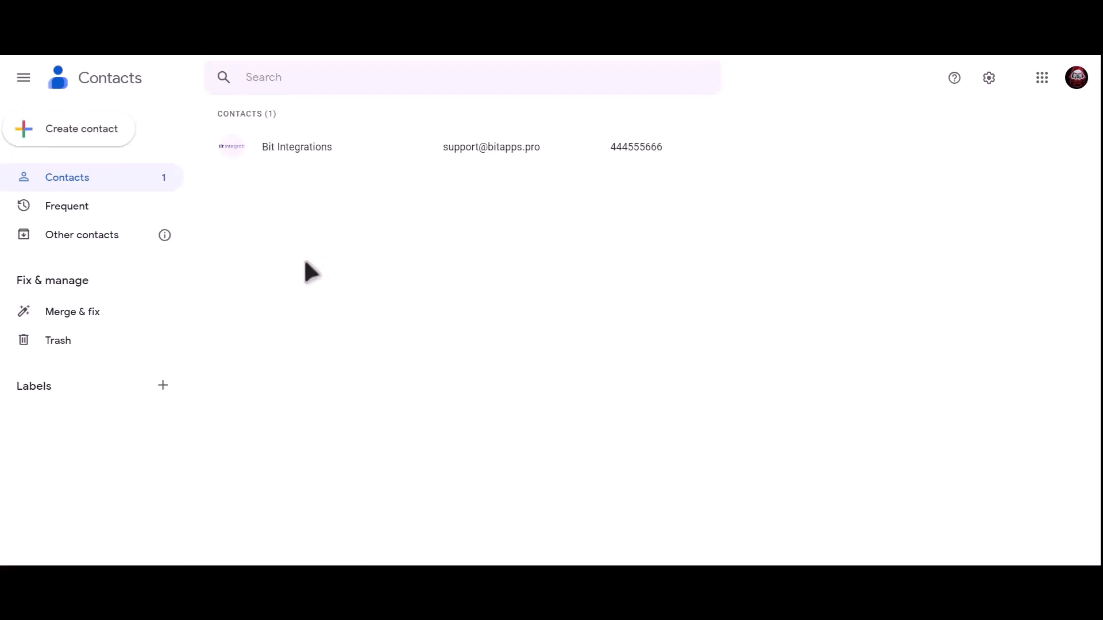
Open the new Bit Integrations contact in Google Contacts to view its e-mail, phone and photo
left_click(352, 162)
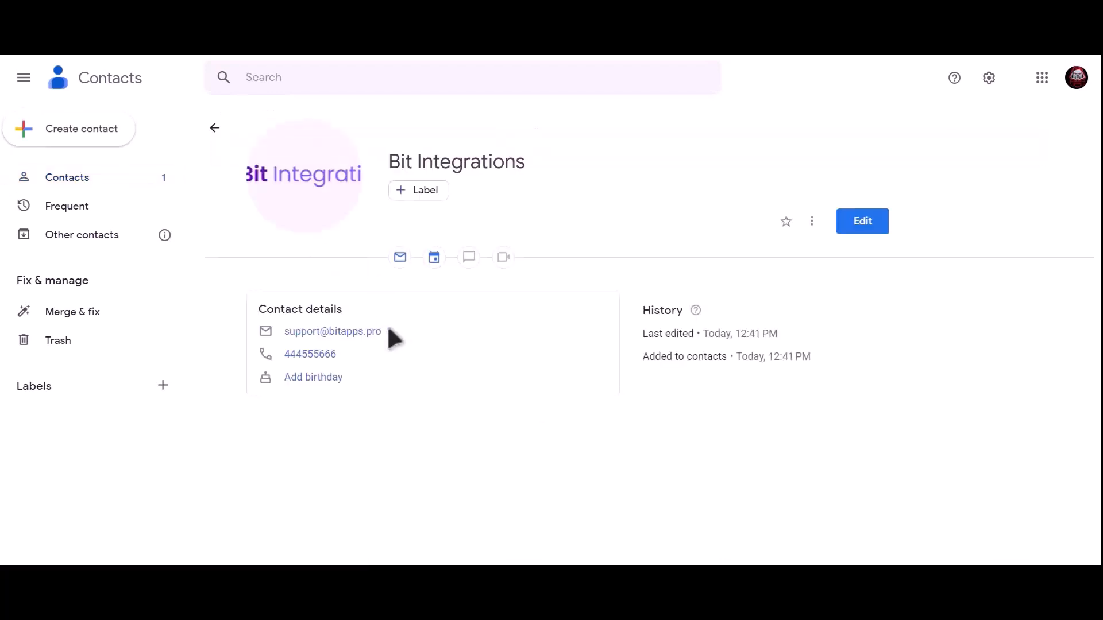